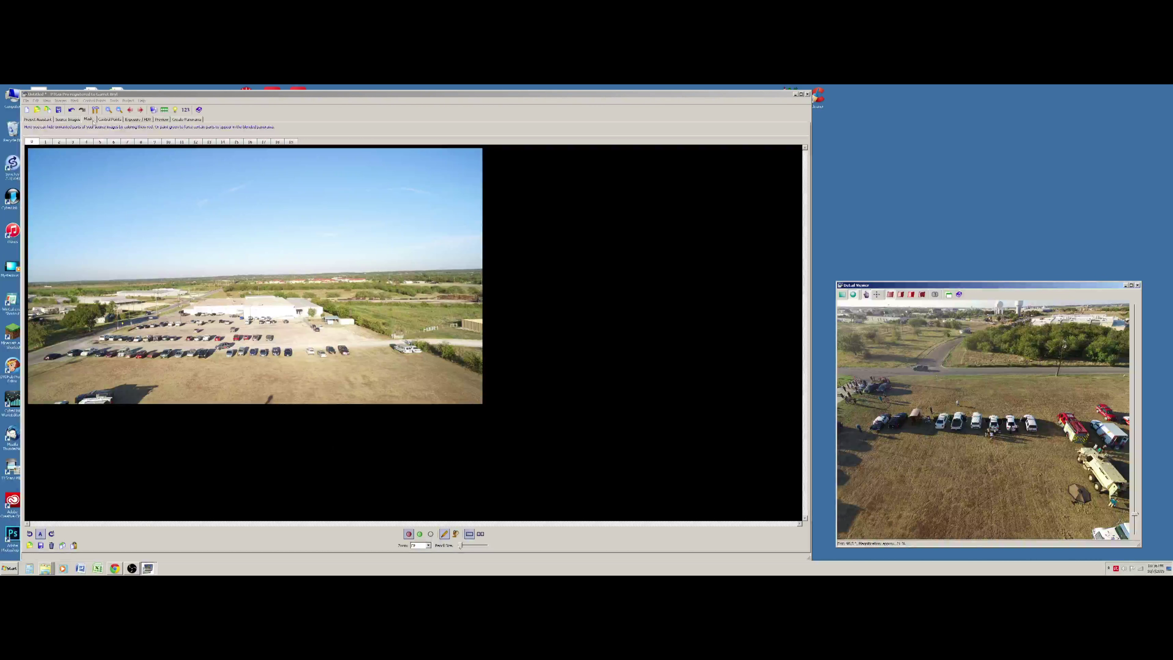
# Step: Run the optimizer for automatic exposure and color adjustment on the panorama
pyautogui.click(138, 120)
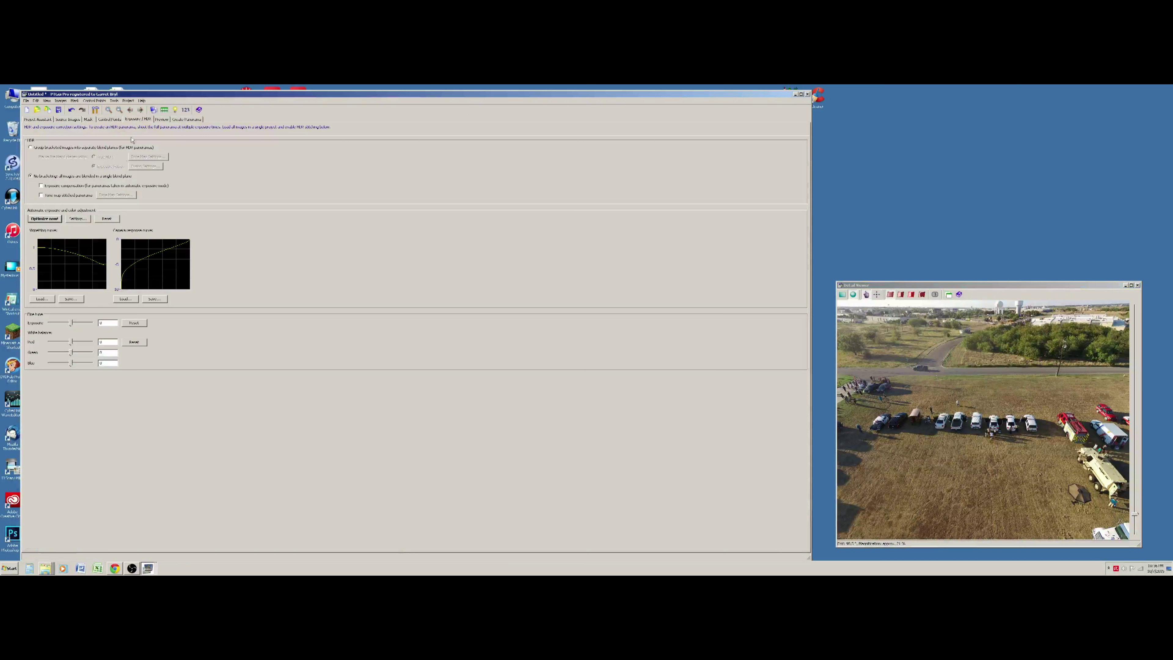
pyautogui.click(46, 221)
# Step: Change the output file name to Better_Pano_Example.jpg and create the panorama
pyautogui.click(182, 120)
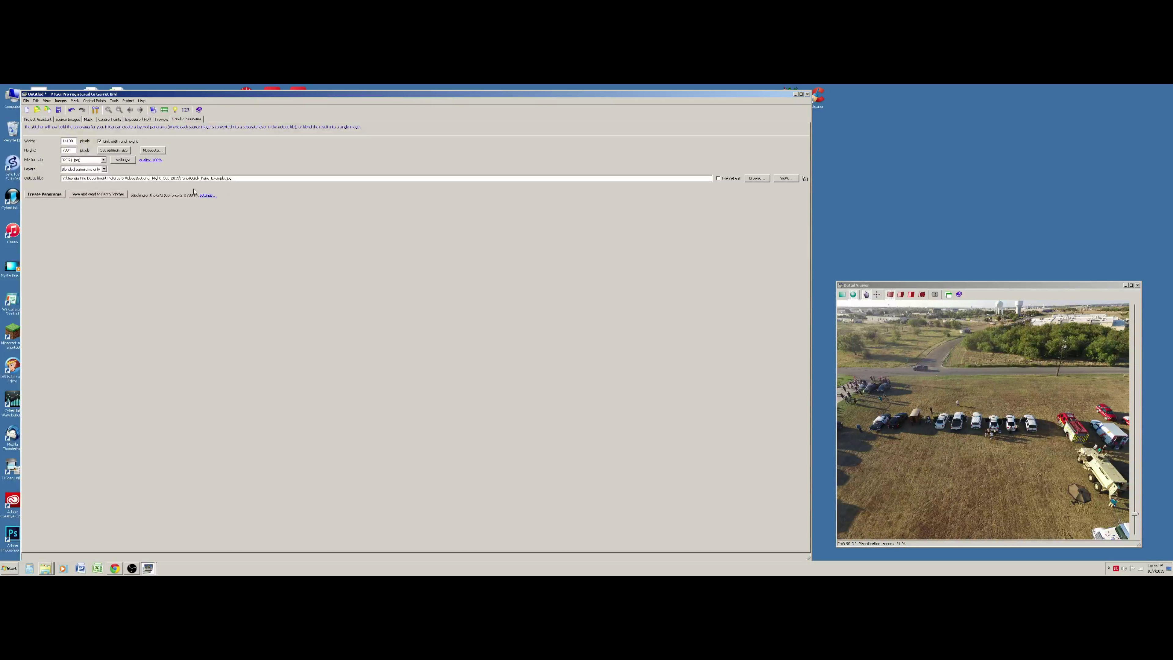
pyautogui.press('BackSpace')
pyautogui.press('BackSpace')
pyautogui.press('BackSpace')
pyautogui.press('BackSpace')
pyautogui.write('Better')
pyautogui.click(45, 194)
# Step: Switch to Windows Explorer and view Better_Pano_Example.jpg from the Pano folder, then close the image and put the folder away
pyautogui.click(45, 569)
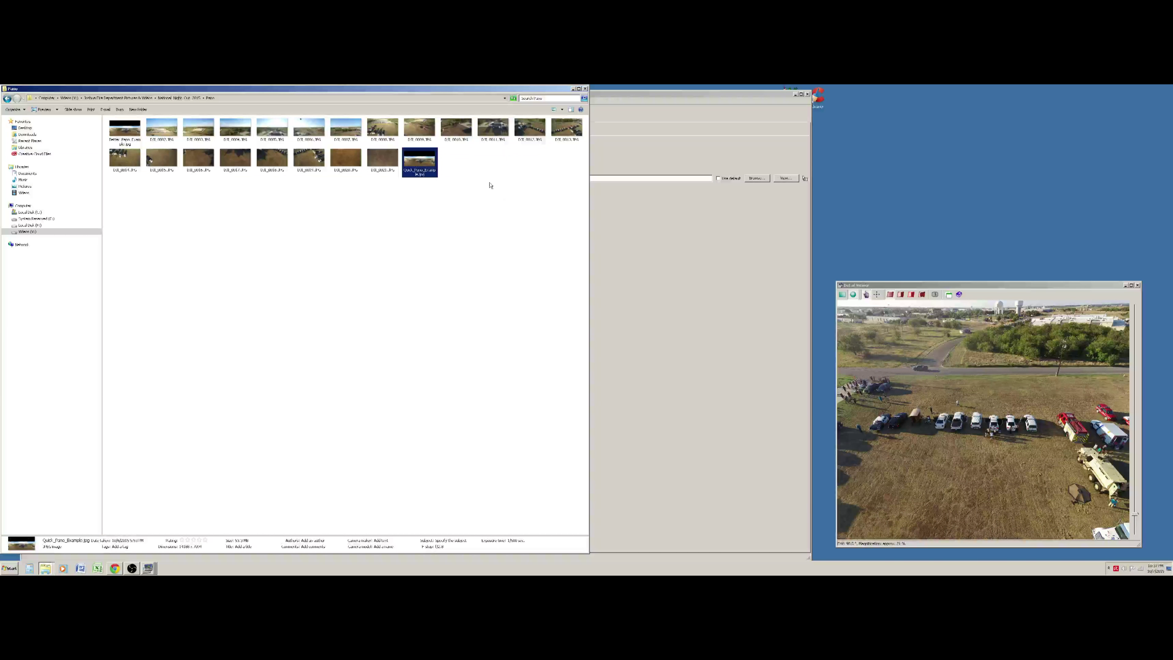
pyautogui.click(456, 192)
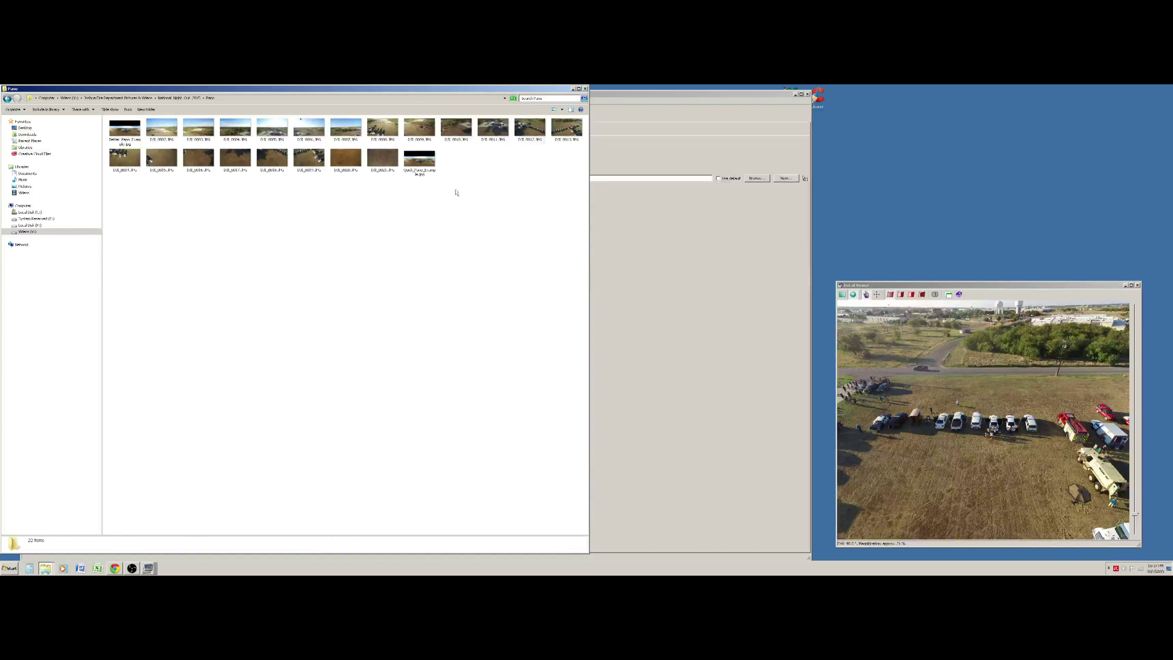
pyautogui.doubleClick(128, 137)
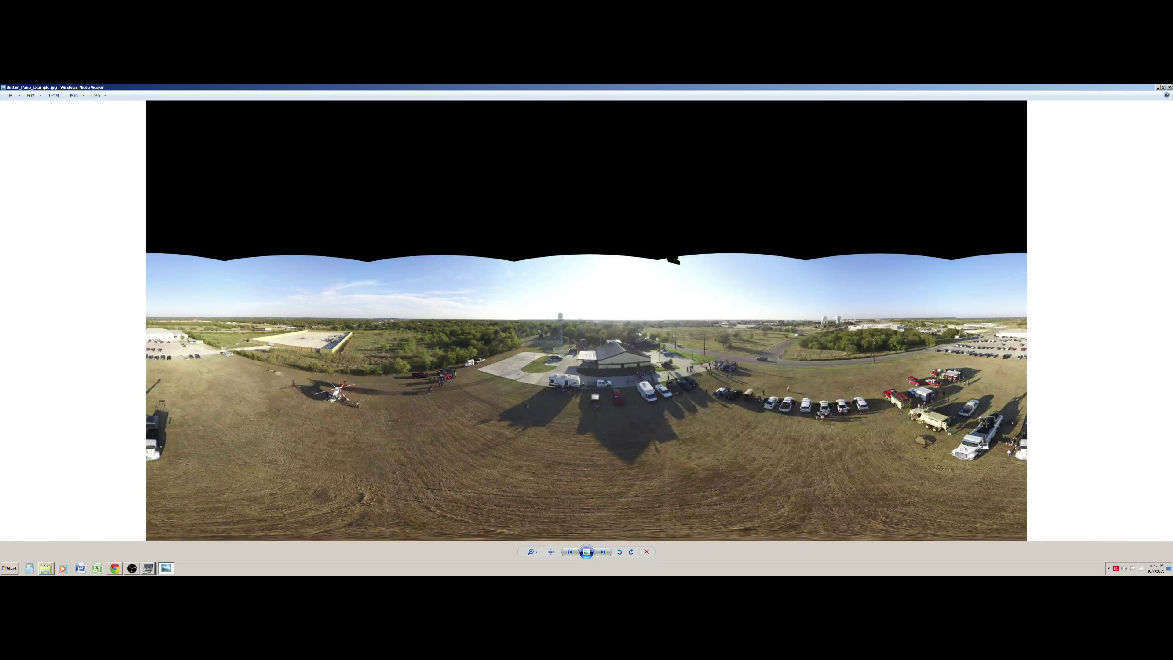
pyautogui.click(1169, 87)
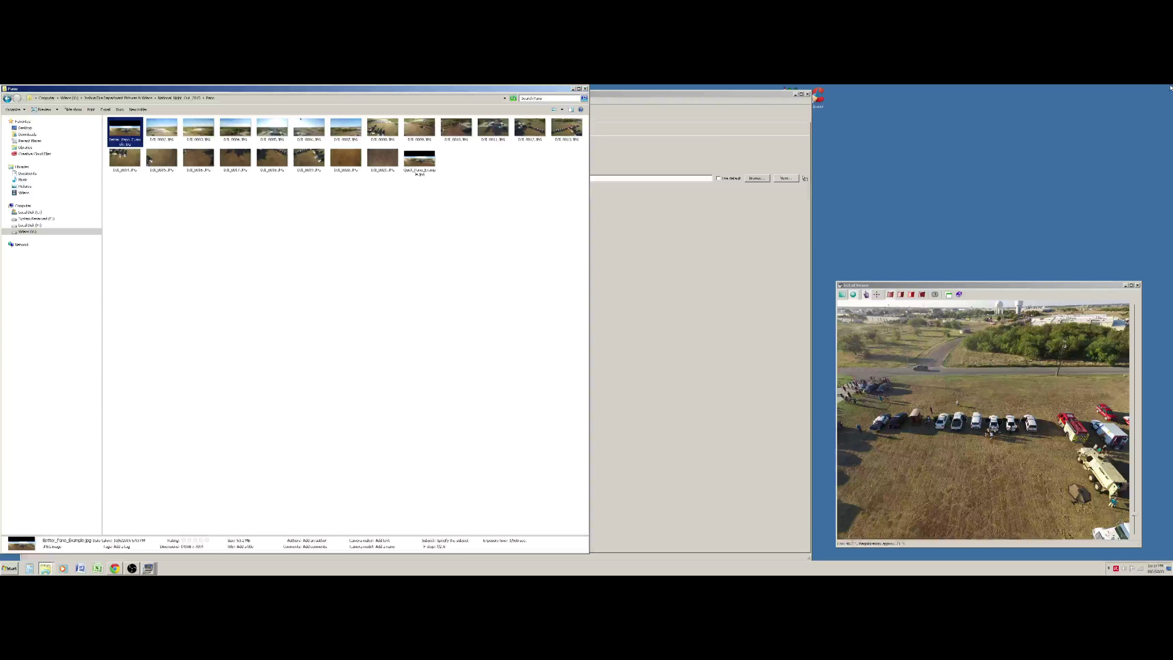
pyautogui.click(572, 89)
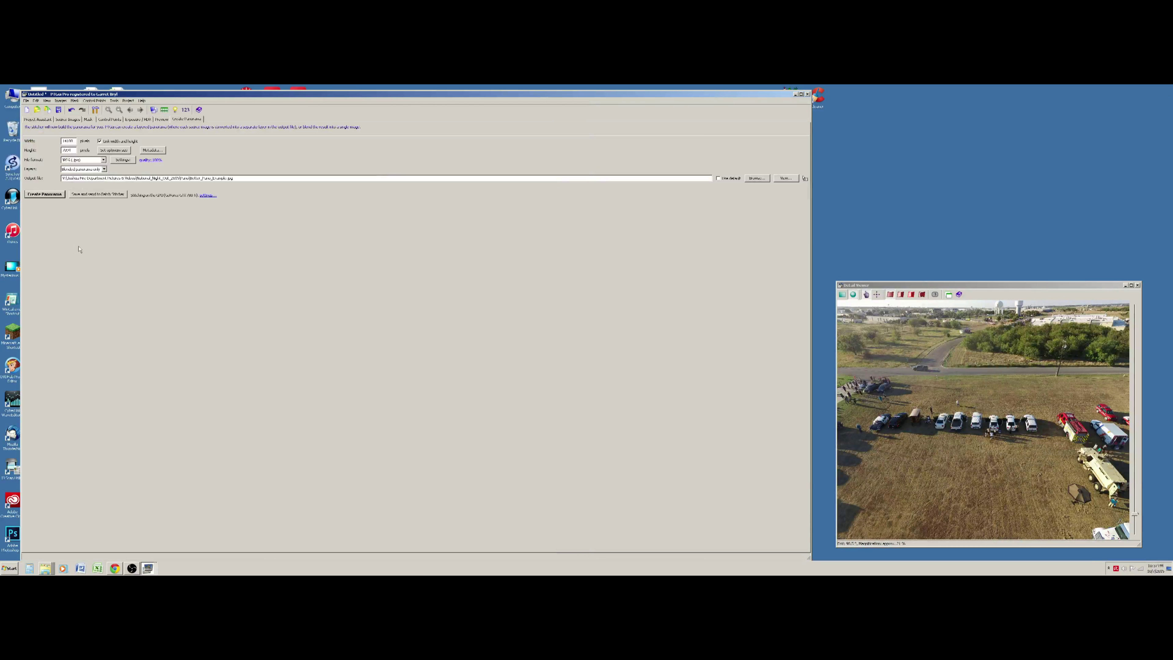
# Step: Start Publish to Website in PTGui and add Better_Pano_Example.jpg as the panorama to convert
pyautogui.click(113, 101)
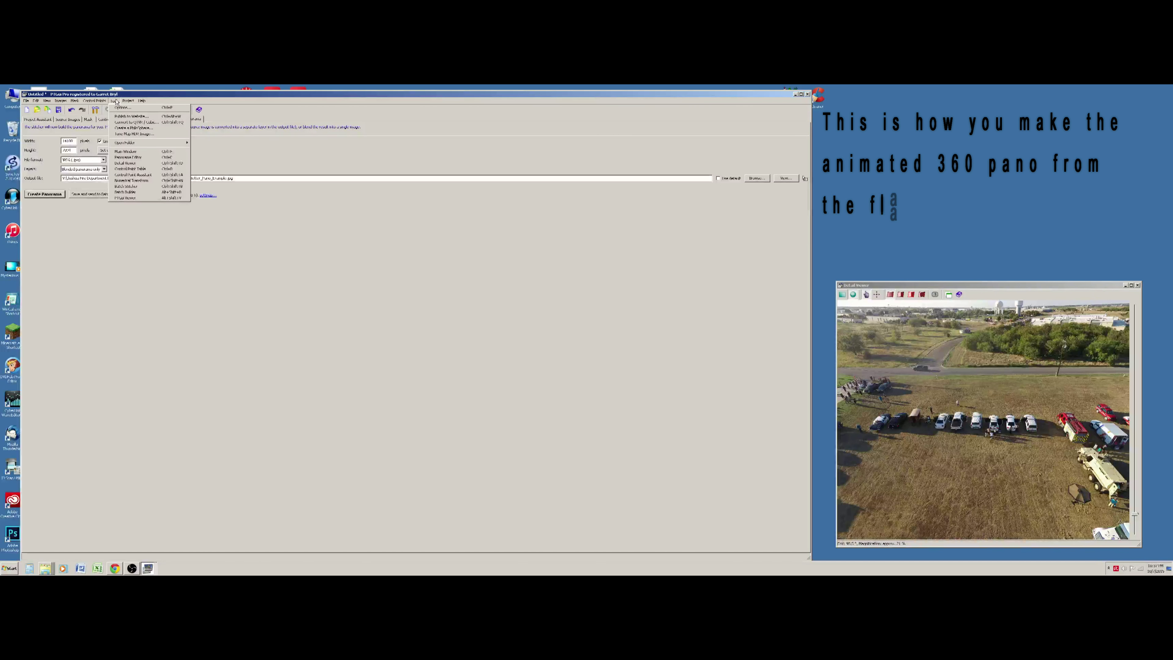
pyautogui.click(119, 117)
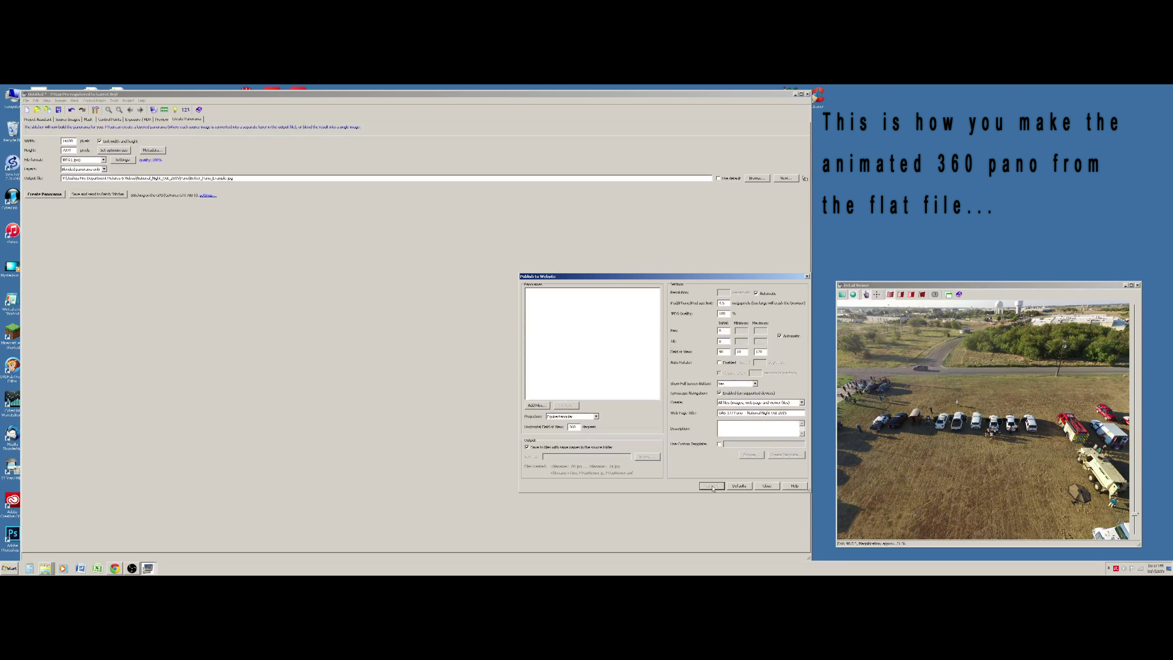
pyautogui.click(536, 405)
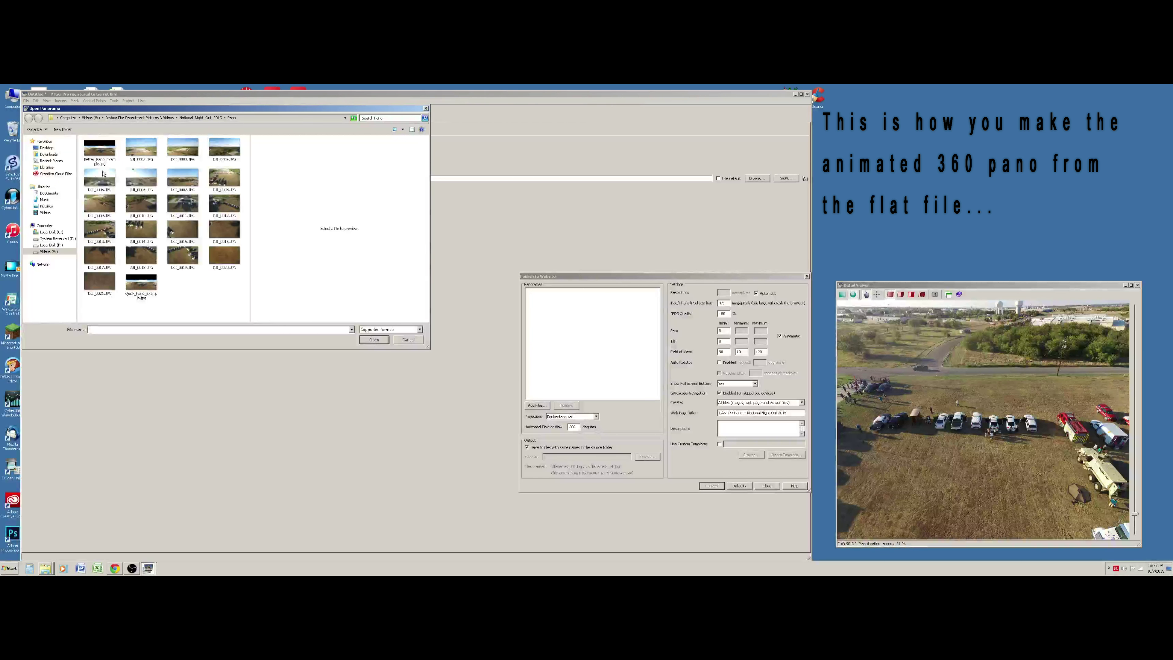
pyautogui.click(92, 155)
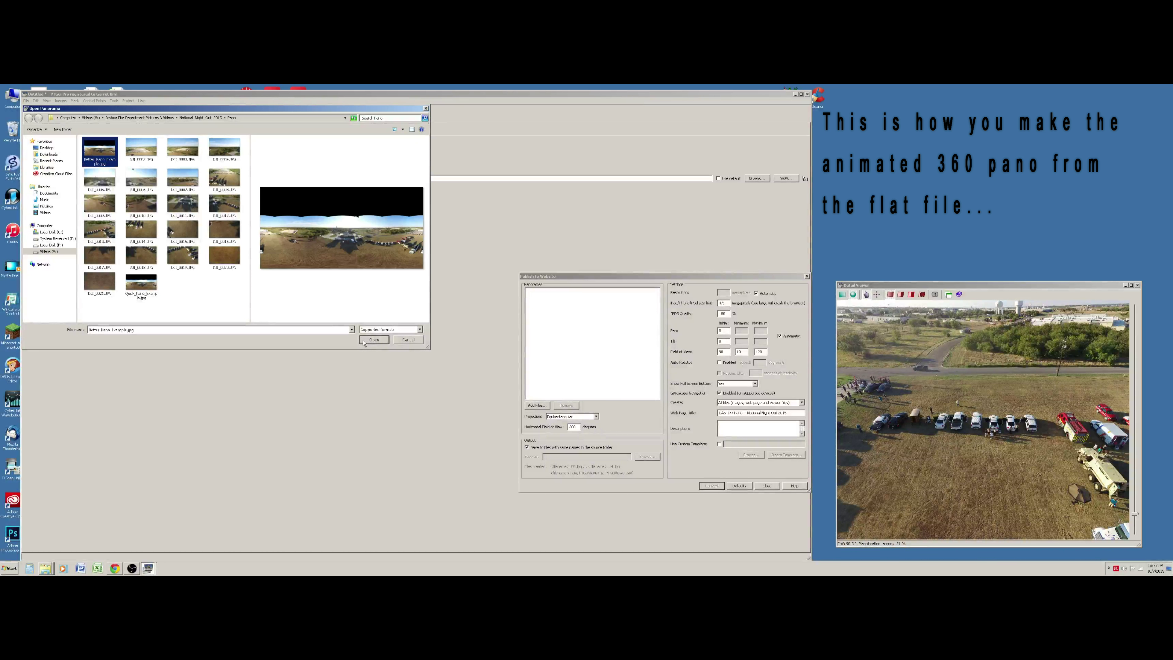
pyautogui.click(373, 340)
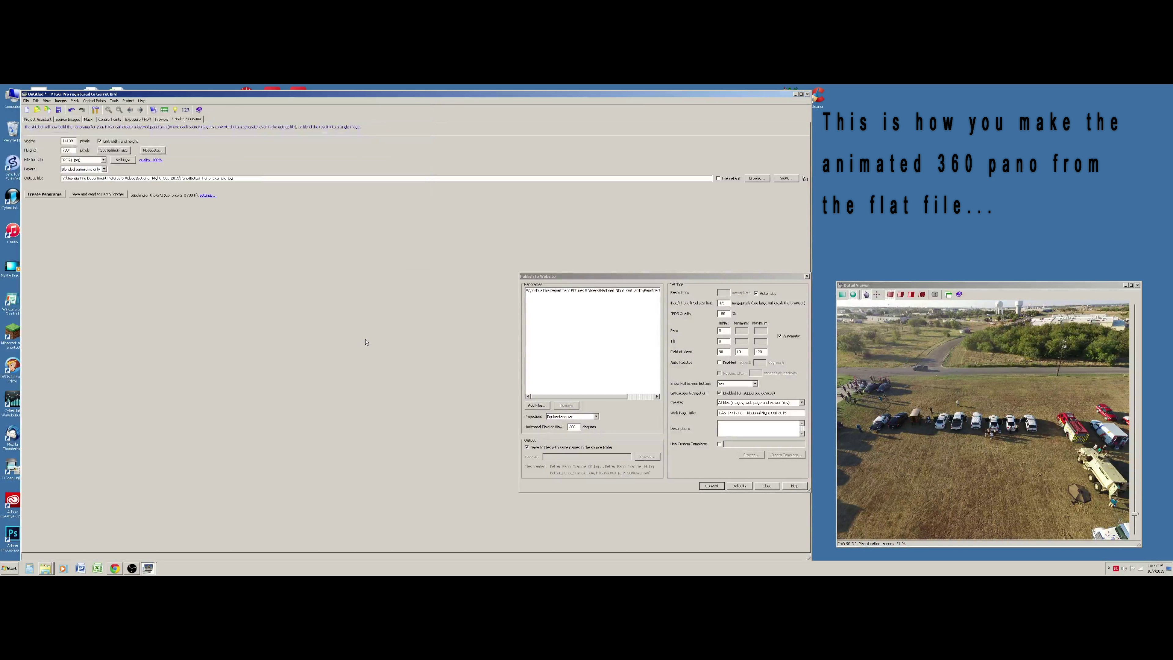
# Step: Turn off saving to the source folder and save the web output in a new Animated Pano folder inside Pano
pyautogui.click(527, 448)
pyautogui.click(647, 456)
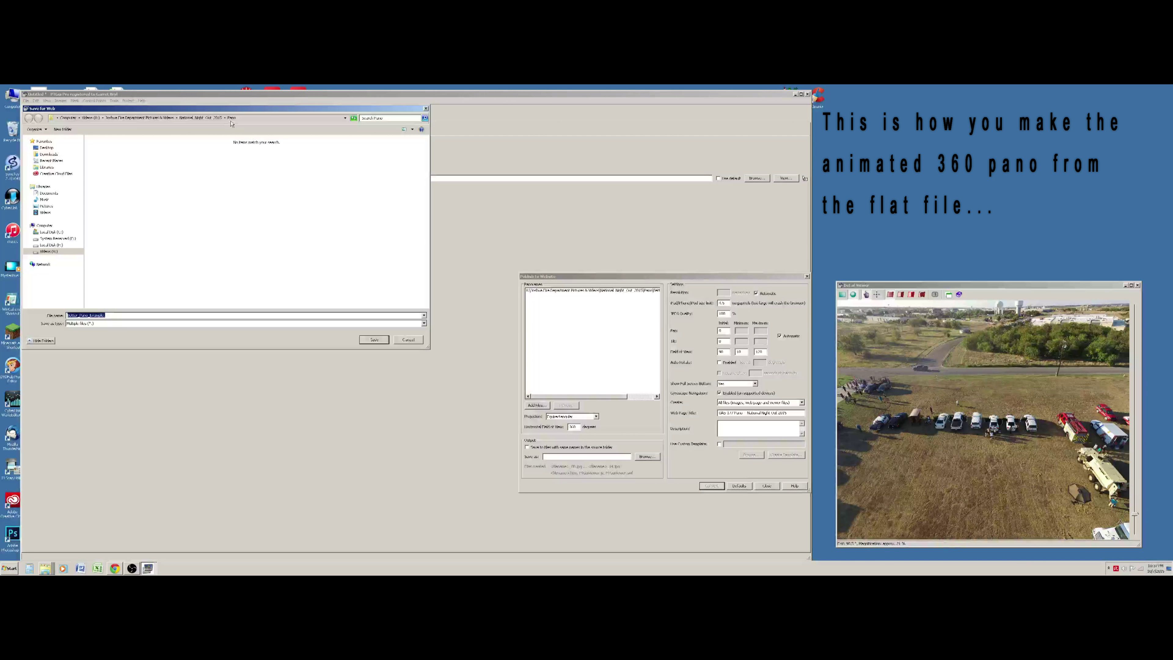
pyautogui.click(63, 129)
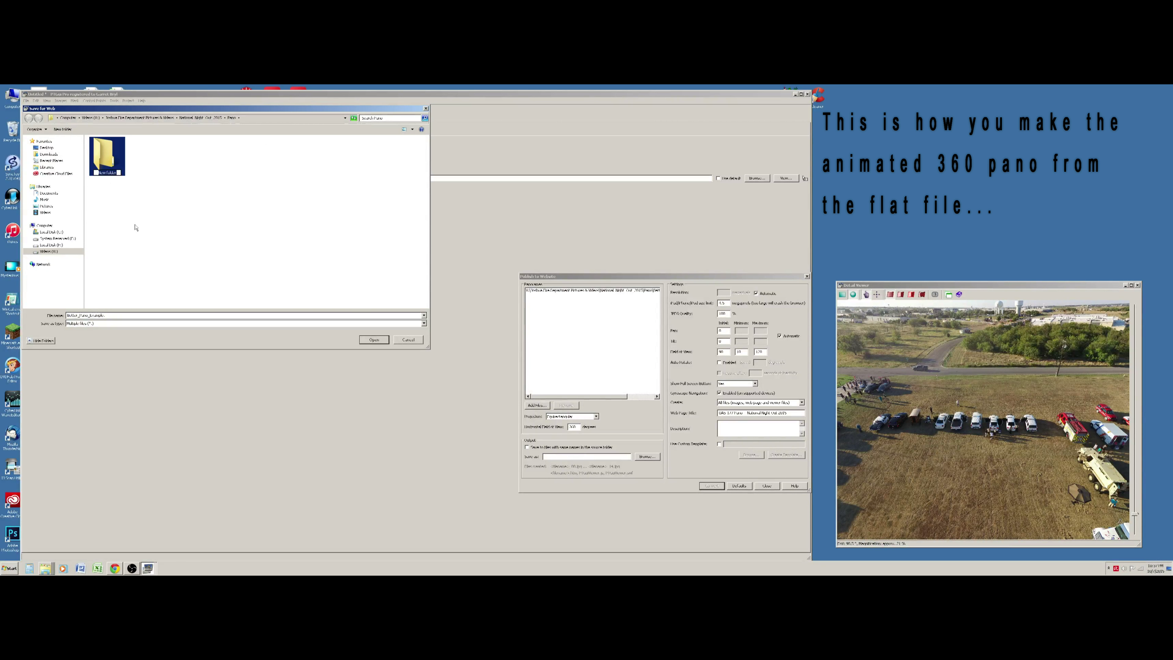
pyautogui.write('Animated Pano')
pyautogui.press('Return')
pyautogui.doubleClick(110, 167)
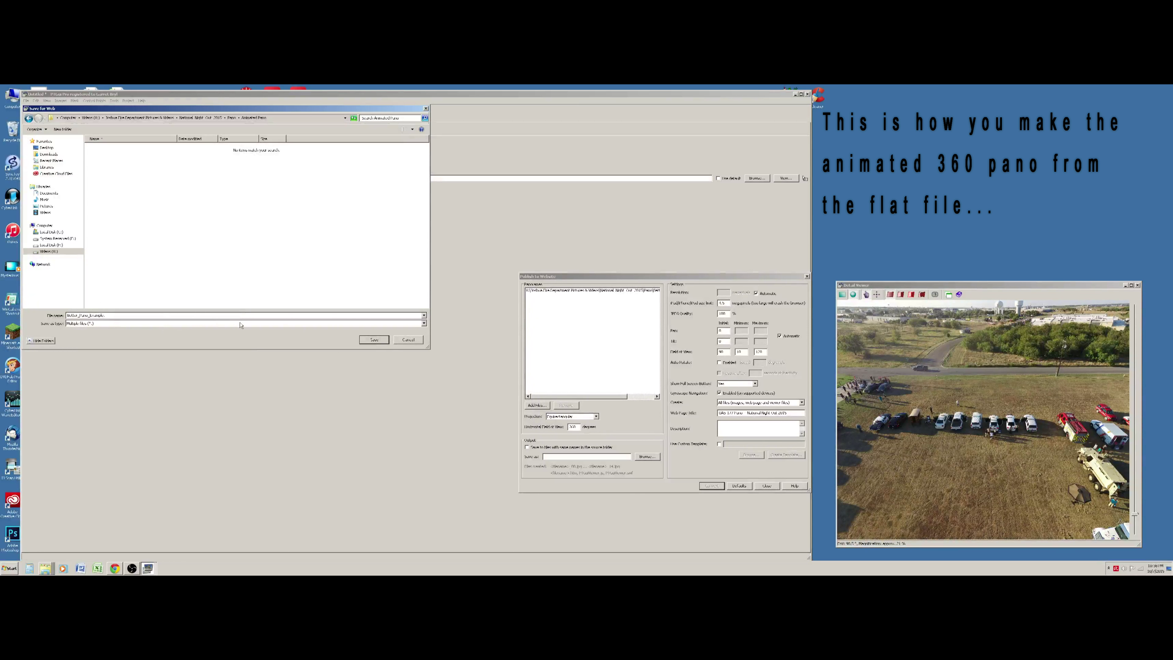
pyautogui.click(374, 339)
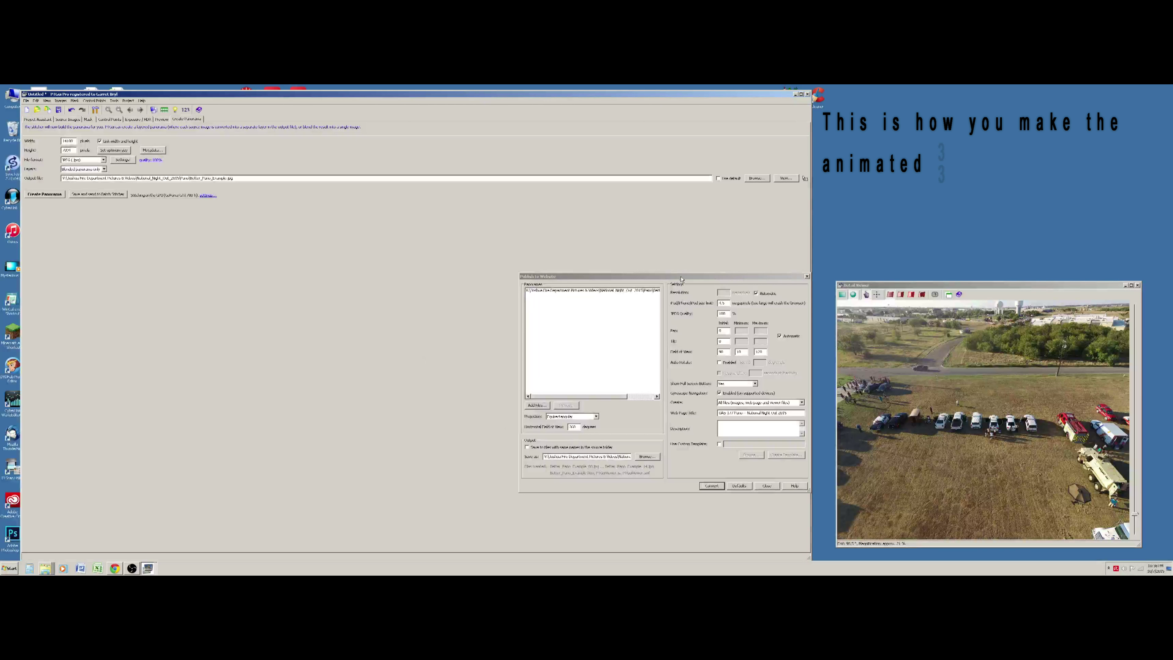
# Step: Set the web page title to "Better Pano Example", convert the panorama for the website and close the dialog
pyautogui.moveTo(680, 277); pyautogui.dragTo(404, 273)
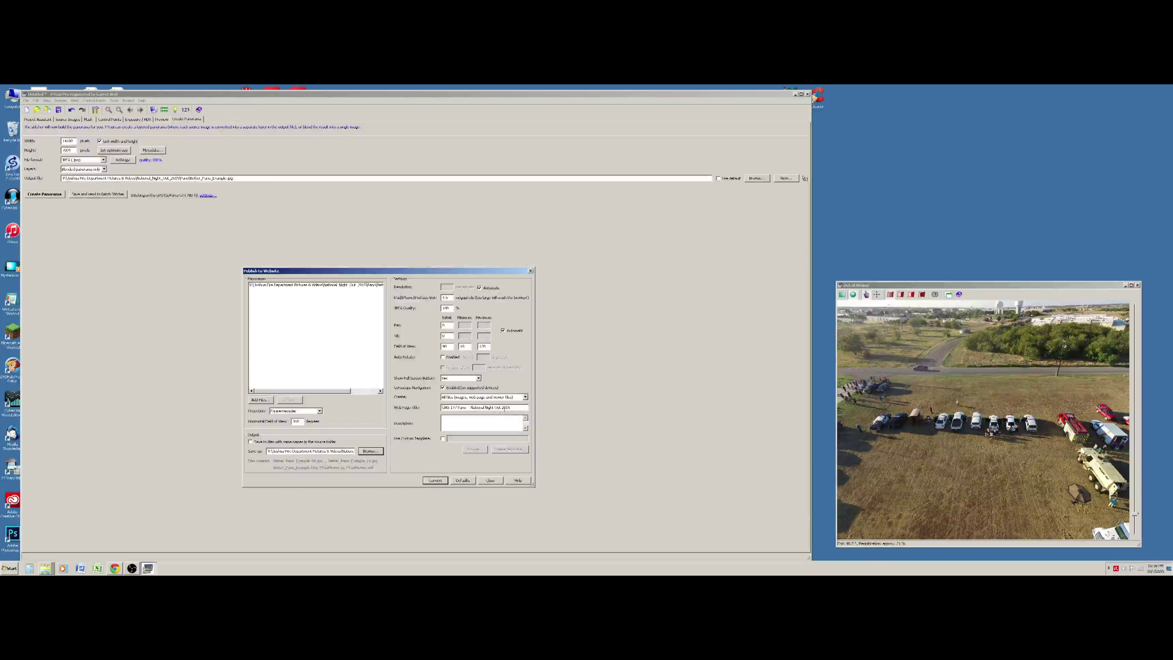
pyautogui.moveTo(516, 407); pyautogui.dragTo(437, 403)
pyautogui.write('Better Pano Example')
pyautogui.click(295, 421)
pyautogui.click(434, 480)
pyautogui.click(490, 480)
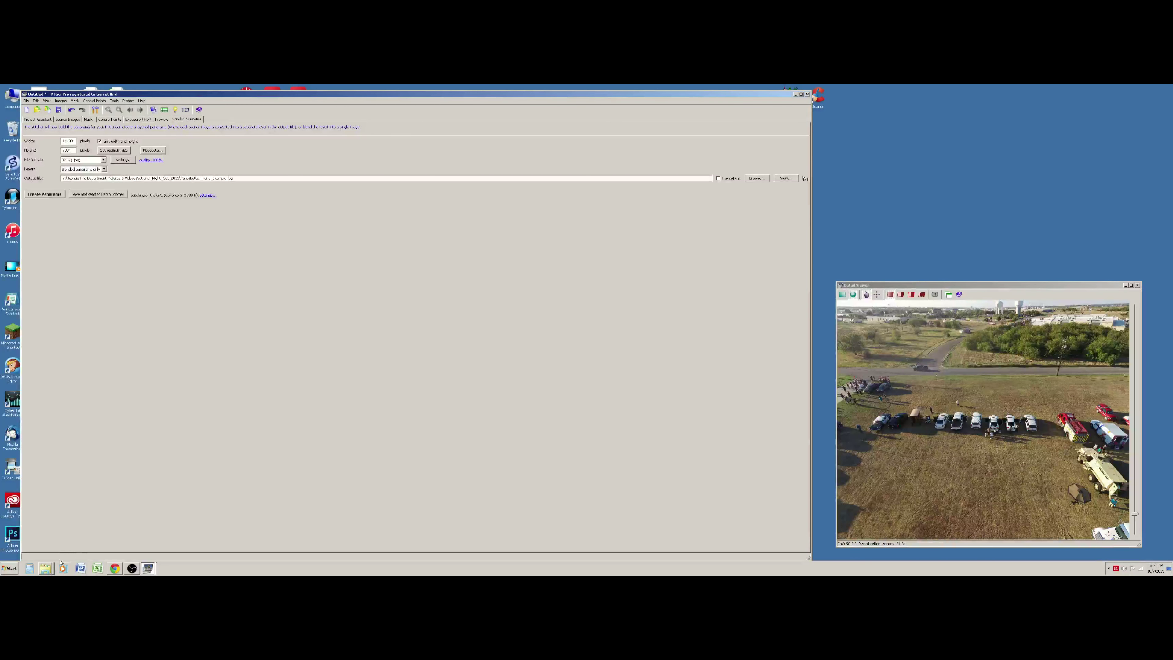
# Step: Open Better_Pano_Example.htm from the Animated Pano folder in Internet Explorer, allow the blocked content and view the interactive panorama
pyautogui.click(47, 565)
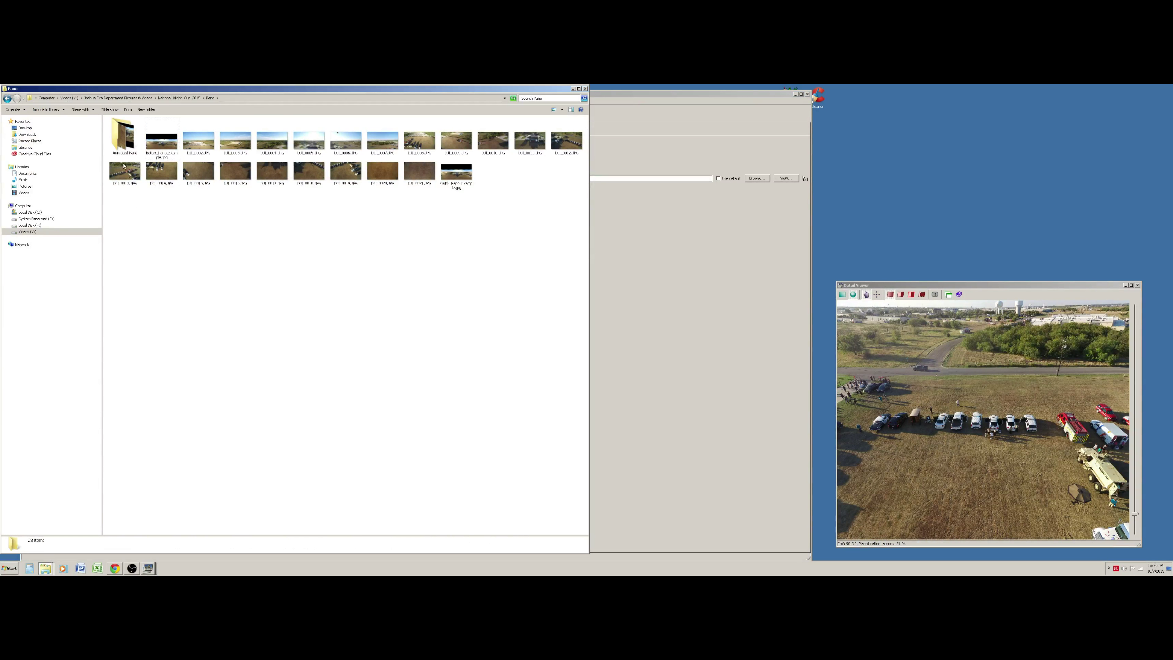
pyautogui.doubleClick(124, 137)
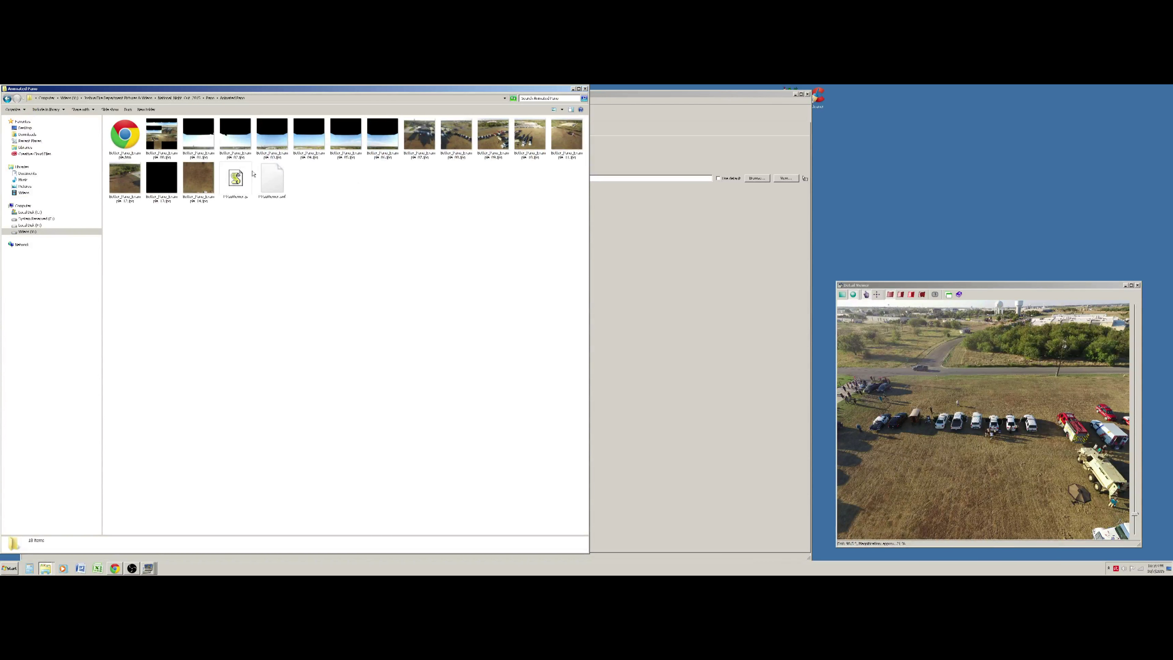
pyautogui.rightClick(124, 141)
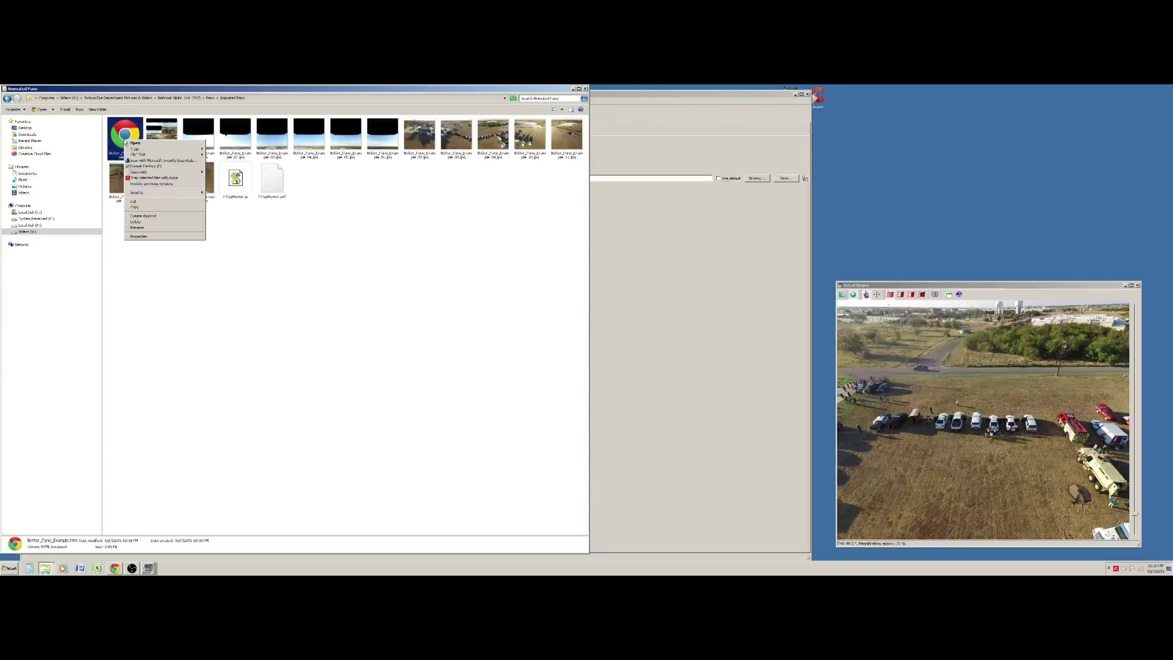
pyautogui.moveTo(191, 172)
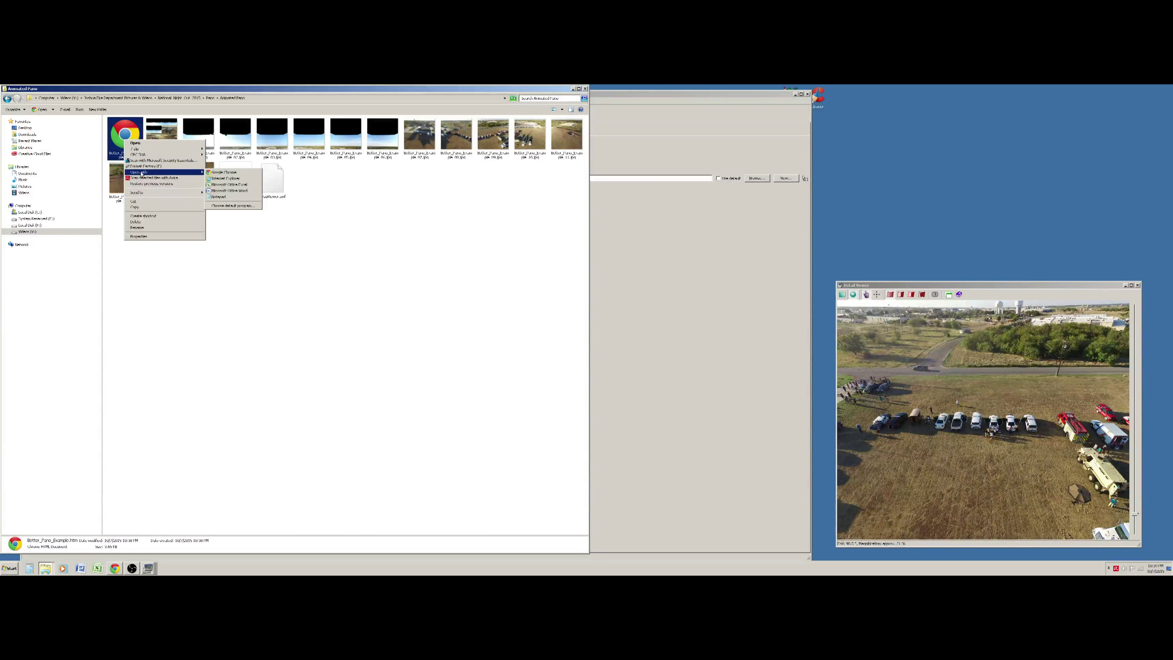
pyautogui.click(219, 179)
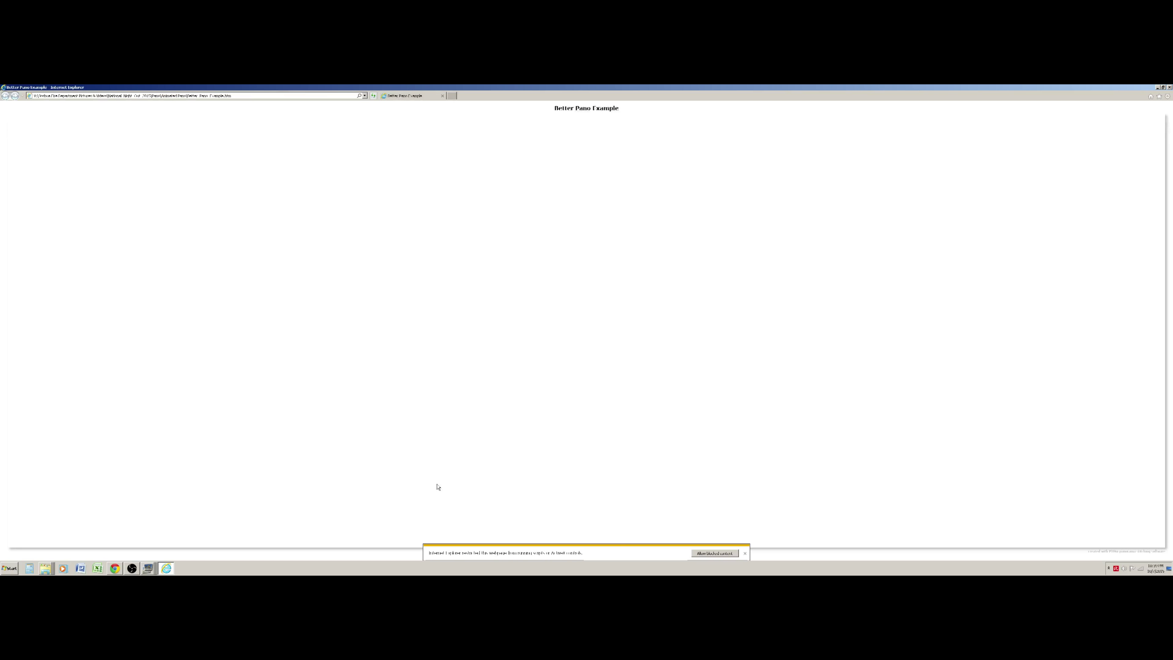
pyautogui.click(697, 555)
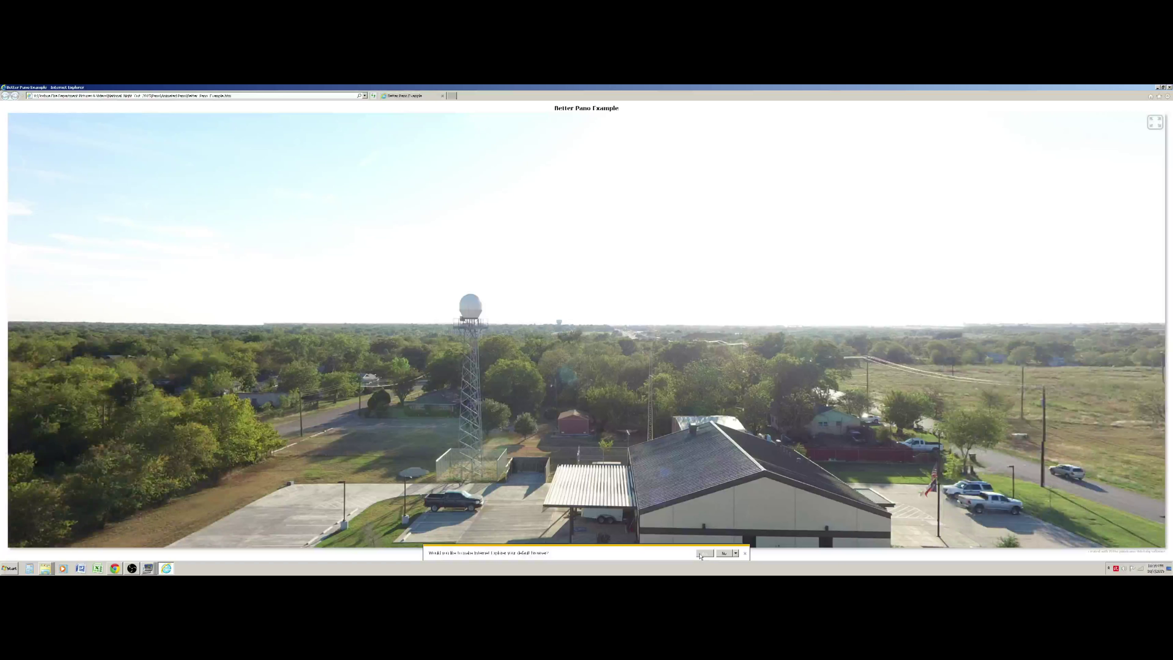
pyautogui.click(724, 553)
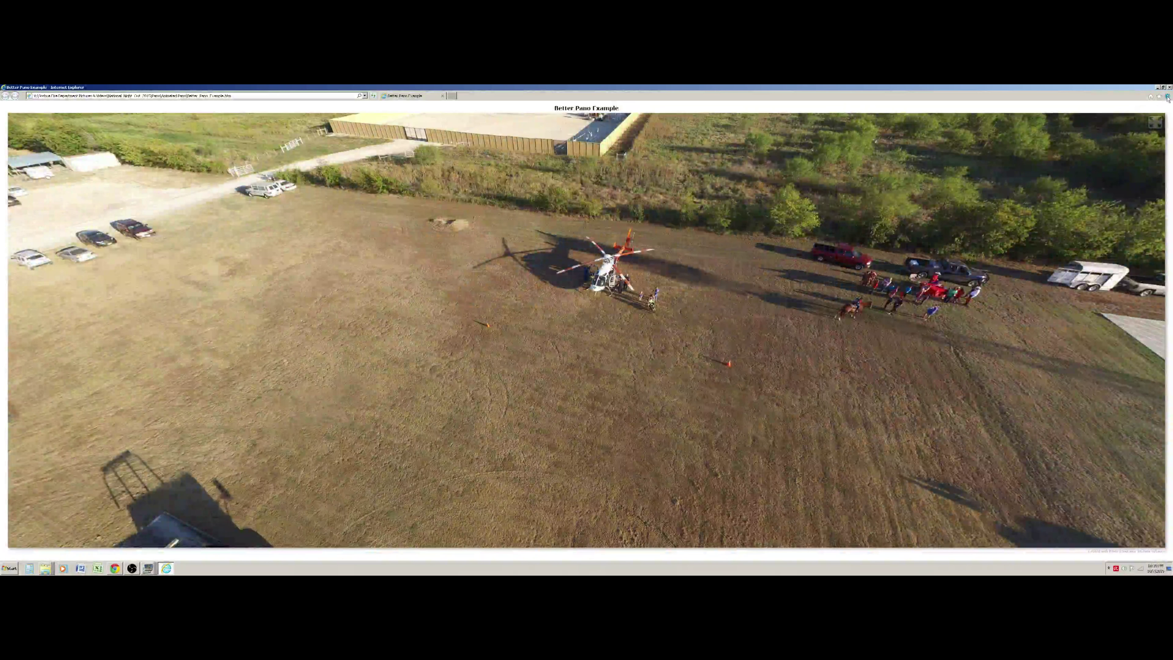
pyautogui.click(1169, 87)
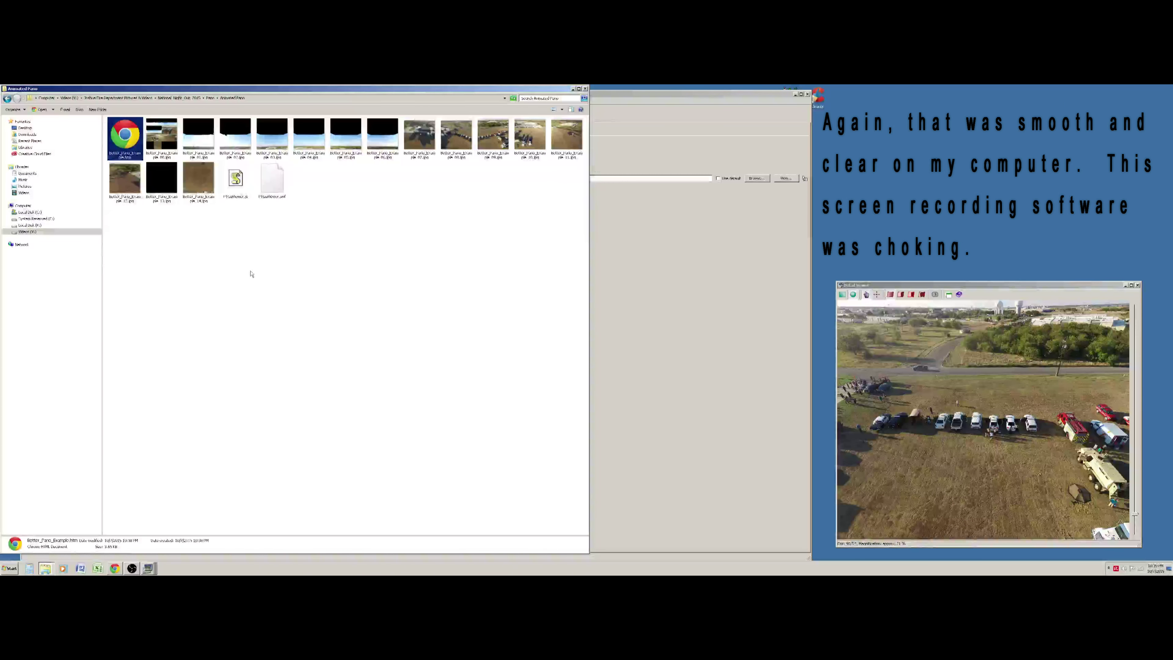
# Step: Delete all the published files from the Animated Pano folder
pyautogui.click(182, 248)
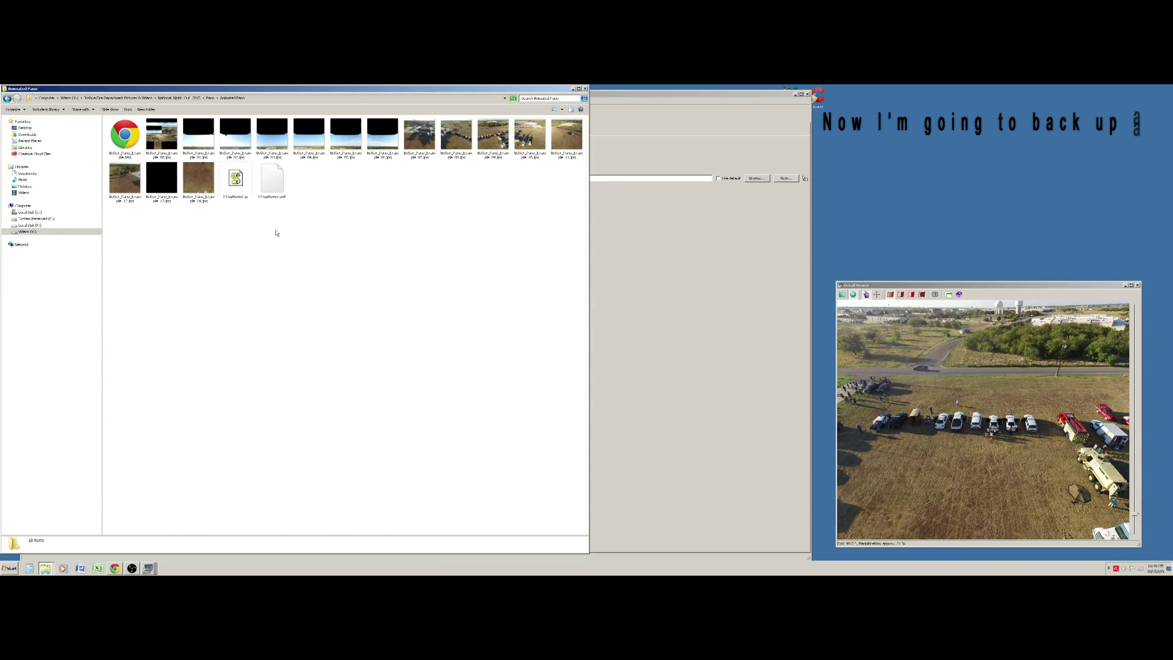
pyautogui.hotkey('ctrl', 'a')
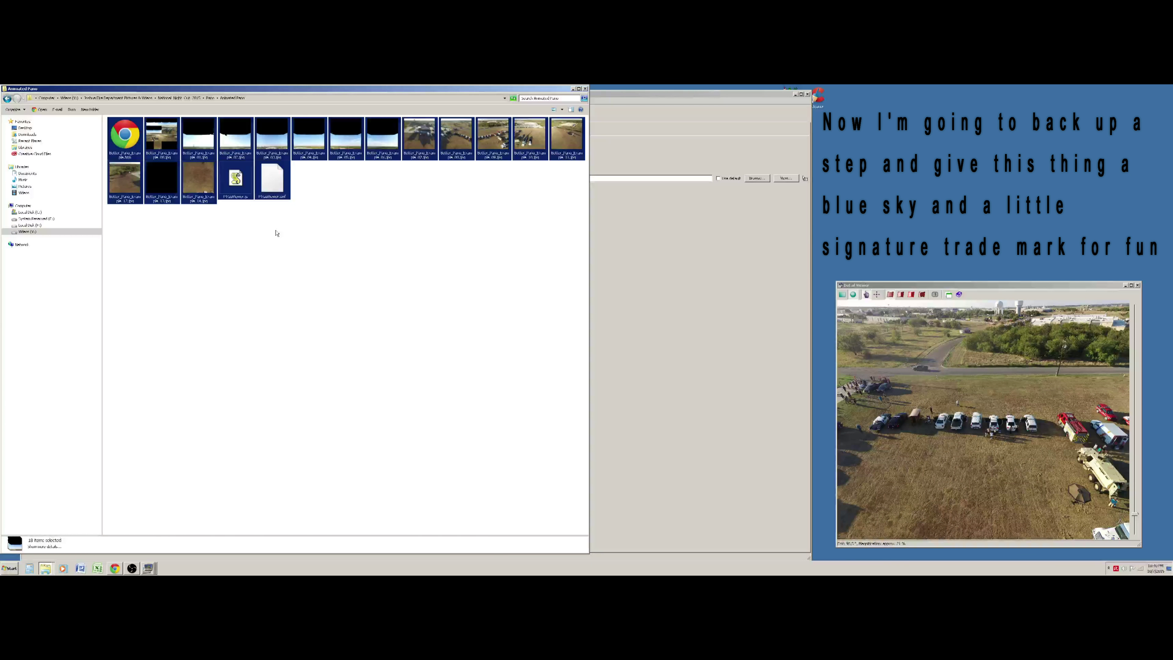
pyautogui.press('Delete')
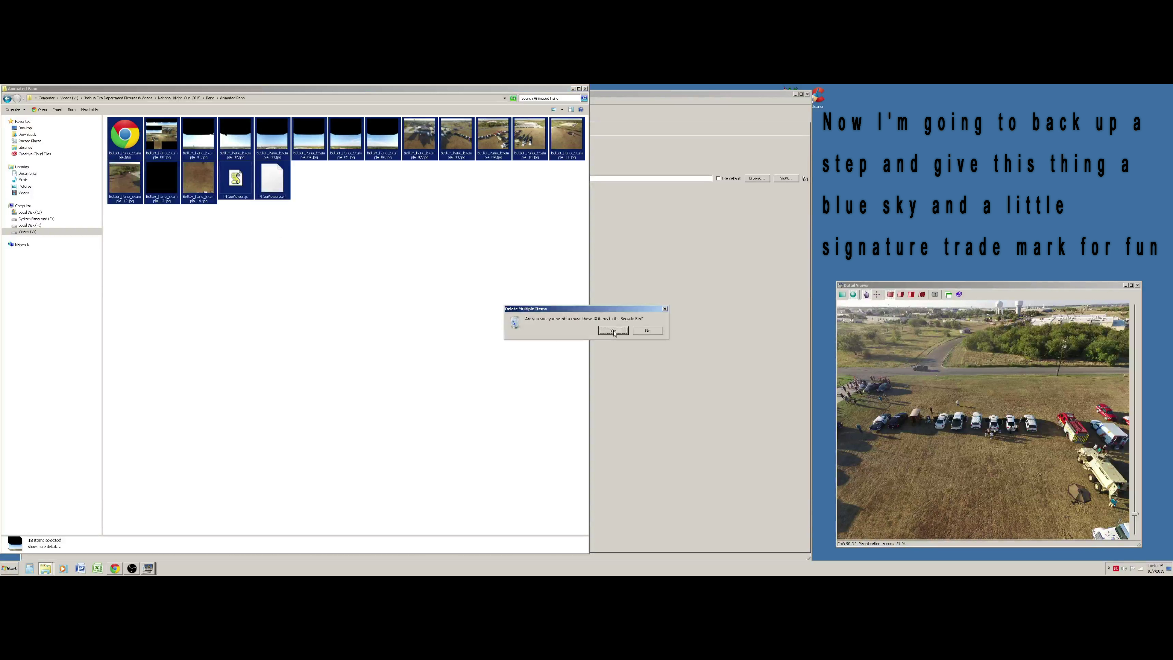
pyautogui.click(613, 331)
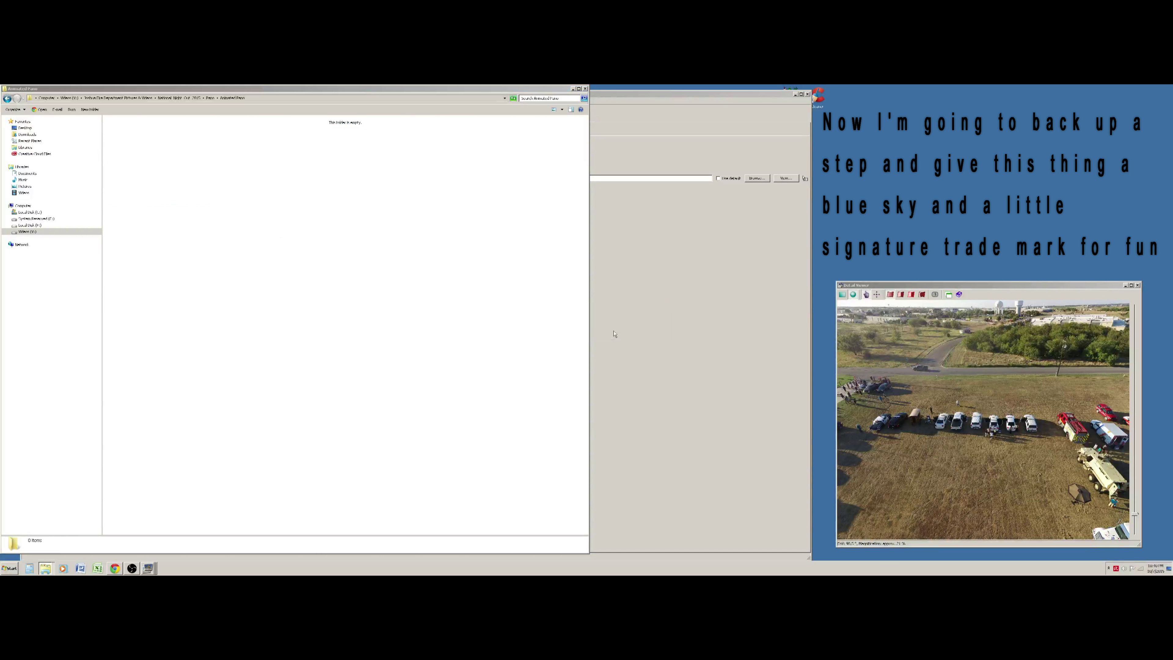
pyautogui.click(573, 88)
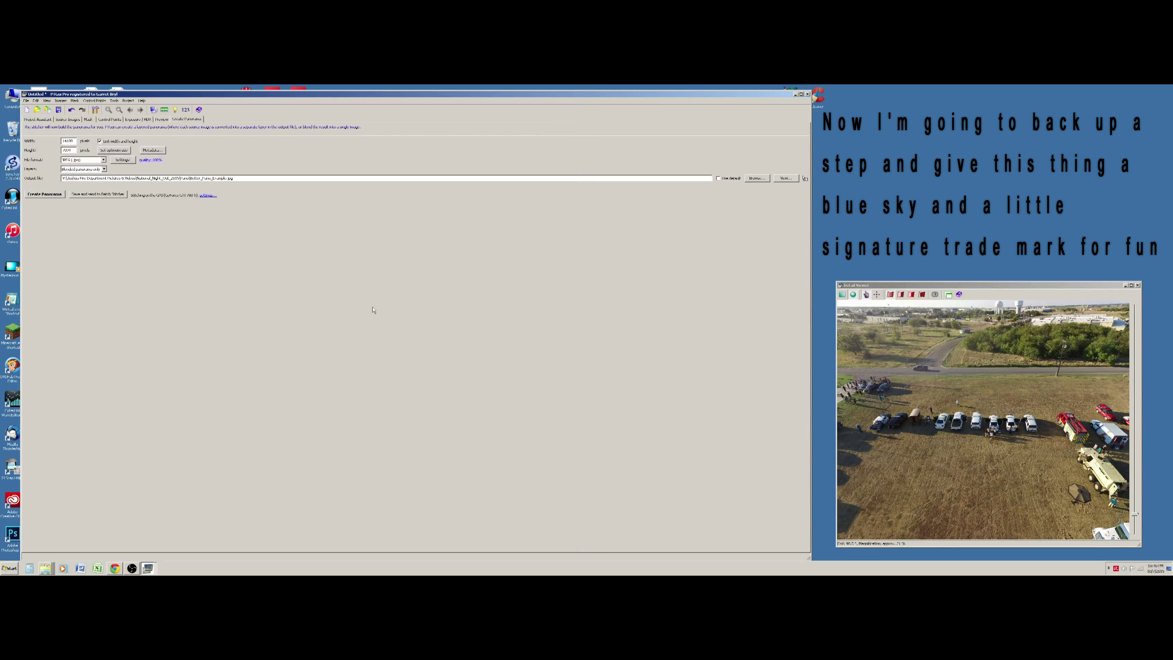
# Step: Open Better_Pano_Example.jpg from the Pano folder in Adobe Photoshop CC 2014
pyautogui.click(46, 569)
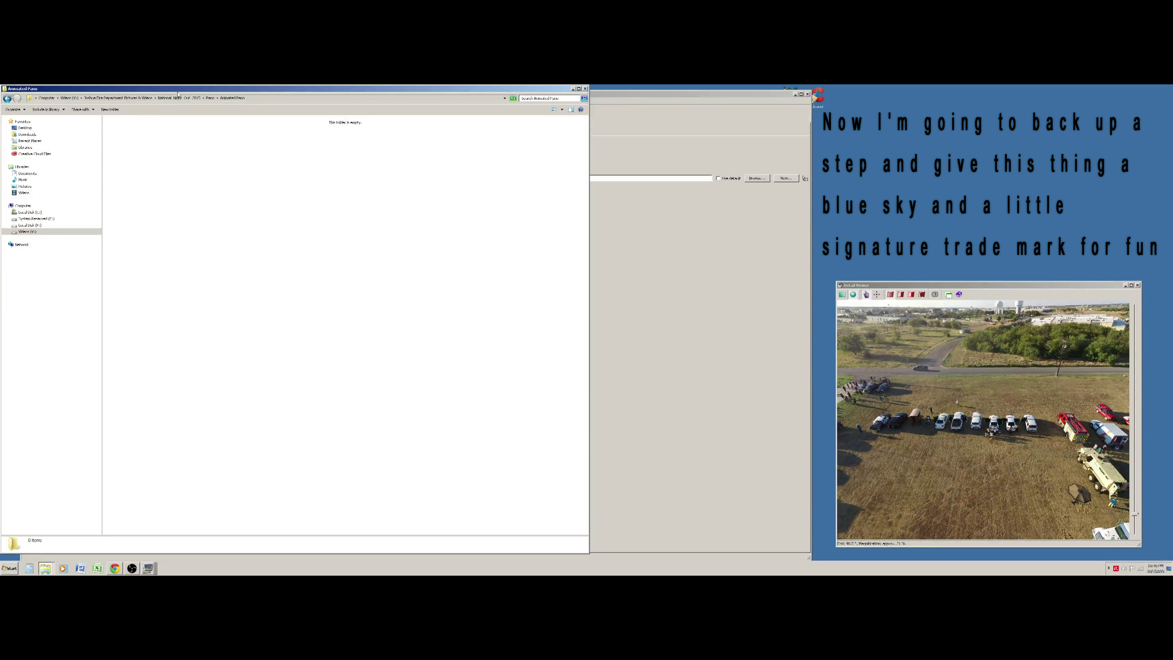
pyautogui.click(210, 99)
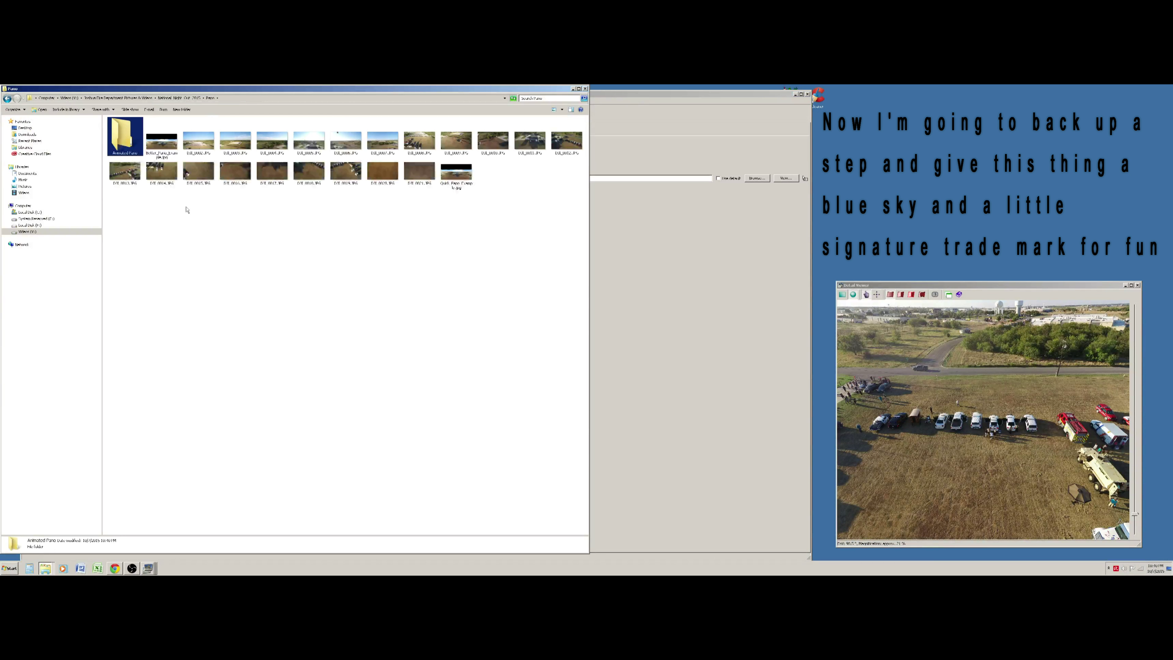
pyautogui.click(194, 252)
pyautogui.click(162, 151)
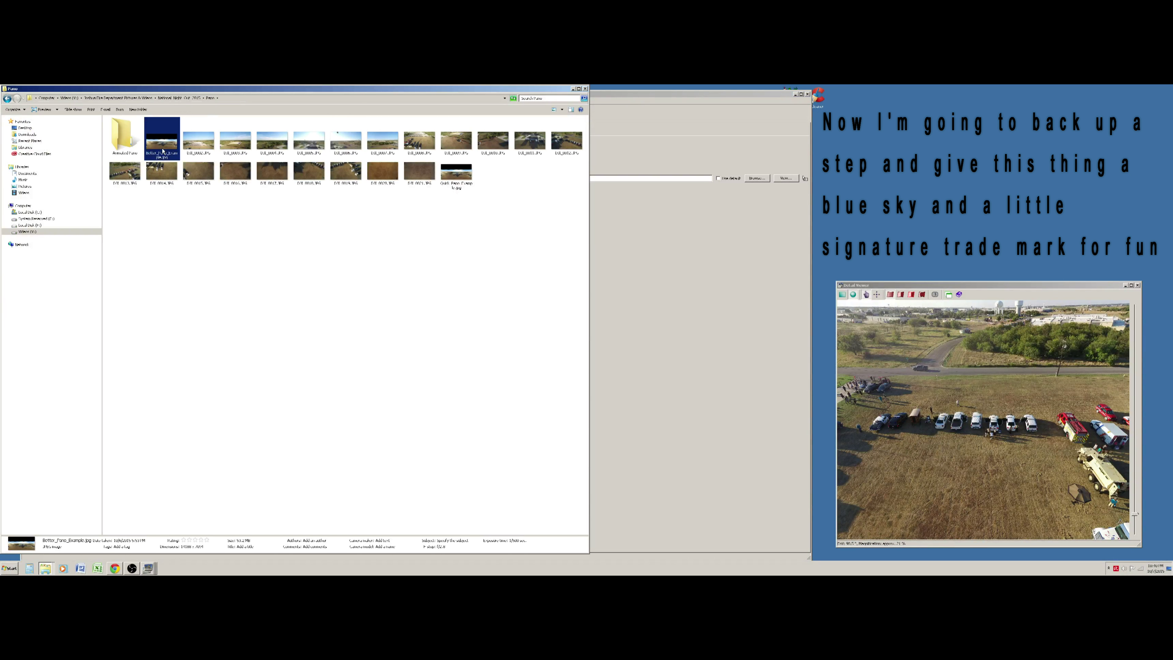
pyautogui.rightClick(165, 143)
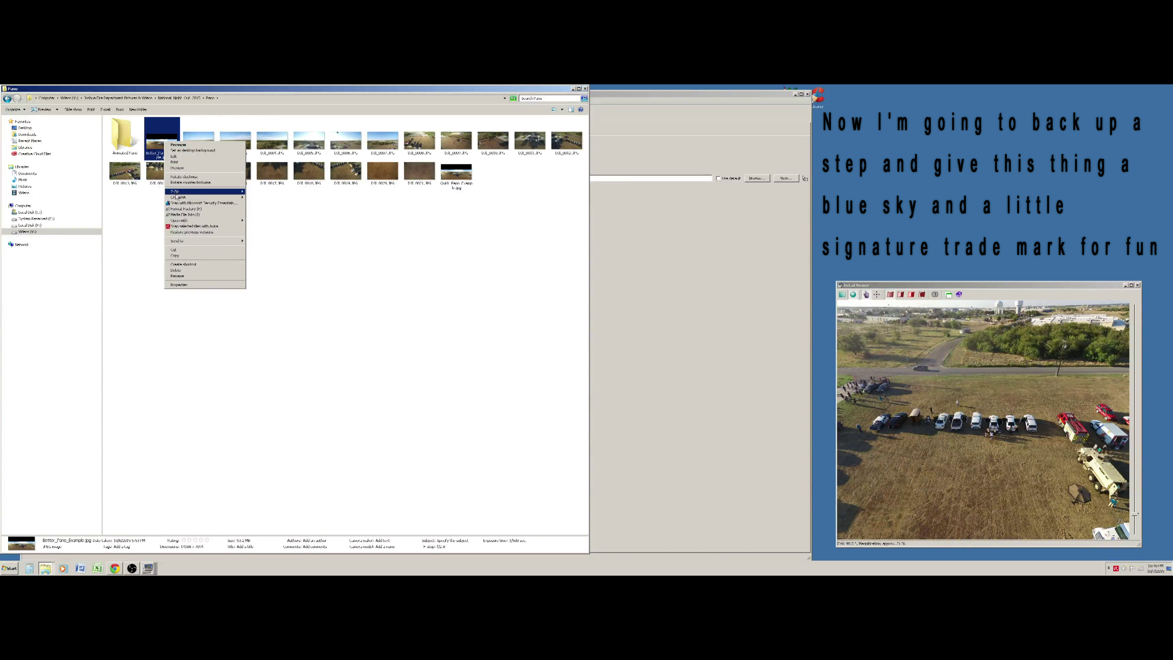
pyautogui.moveTo(230, 221)
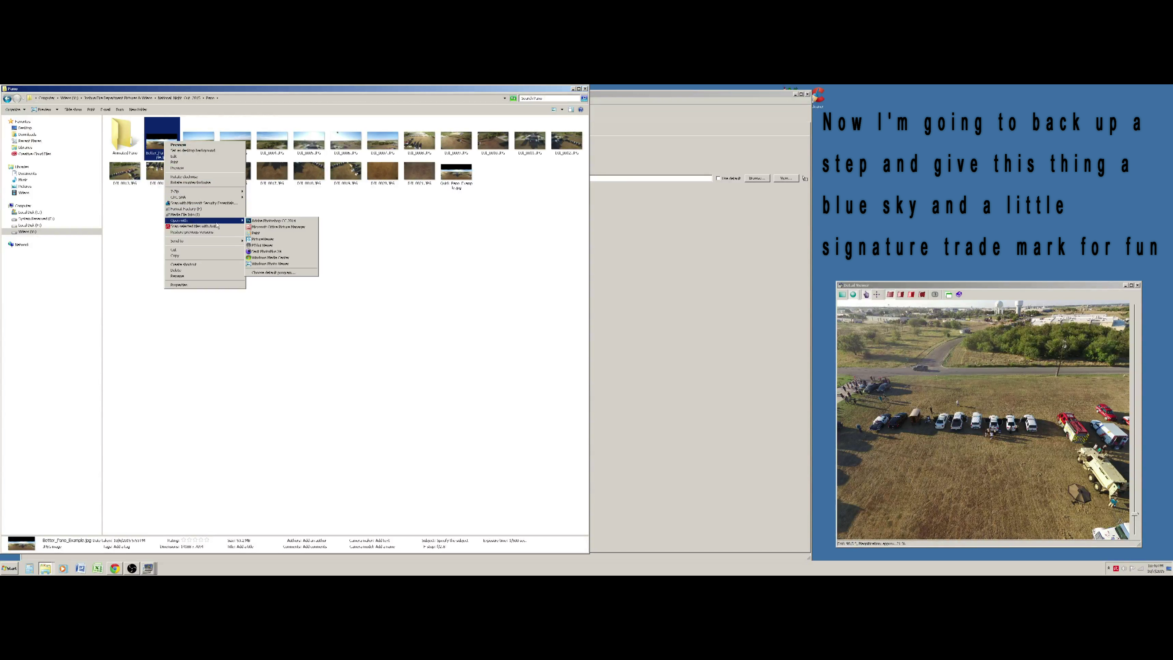
pyautogui.click(256, 221)
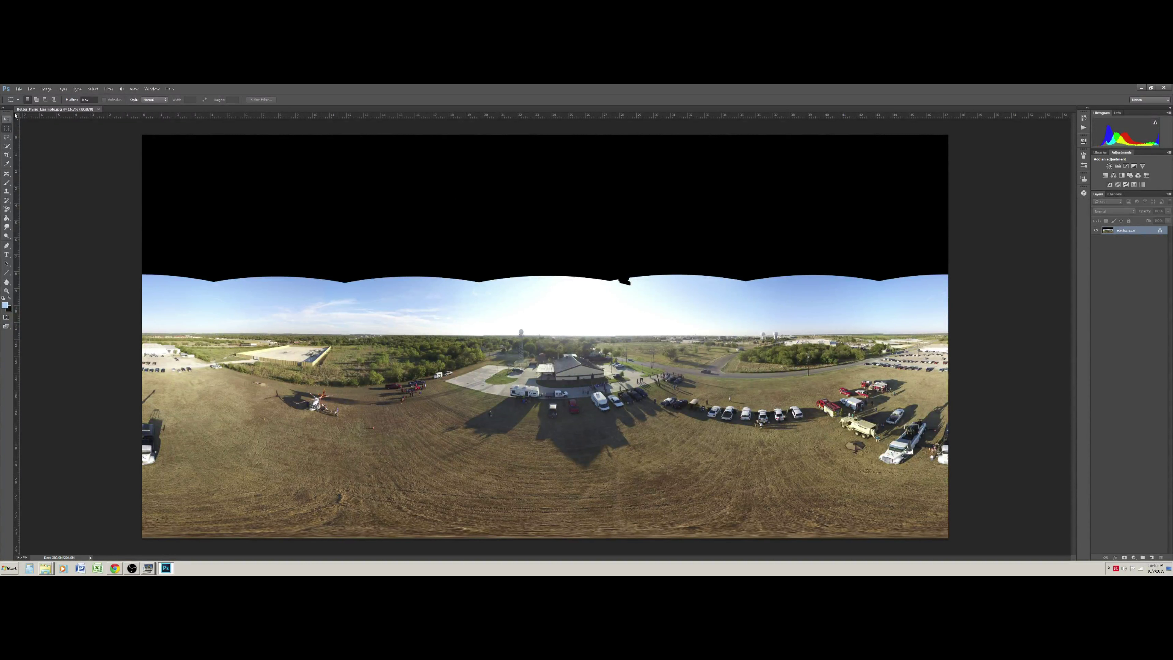
# Step: Select the black area above the horizon with Color Range, sampling the black as the color
pyautogui.click(93, 88)
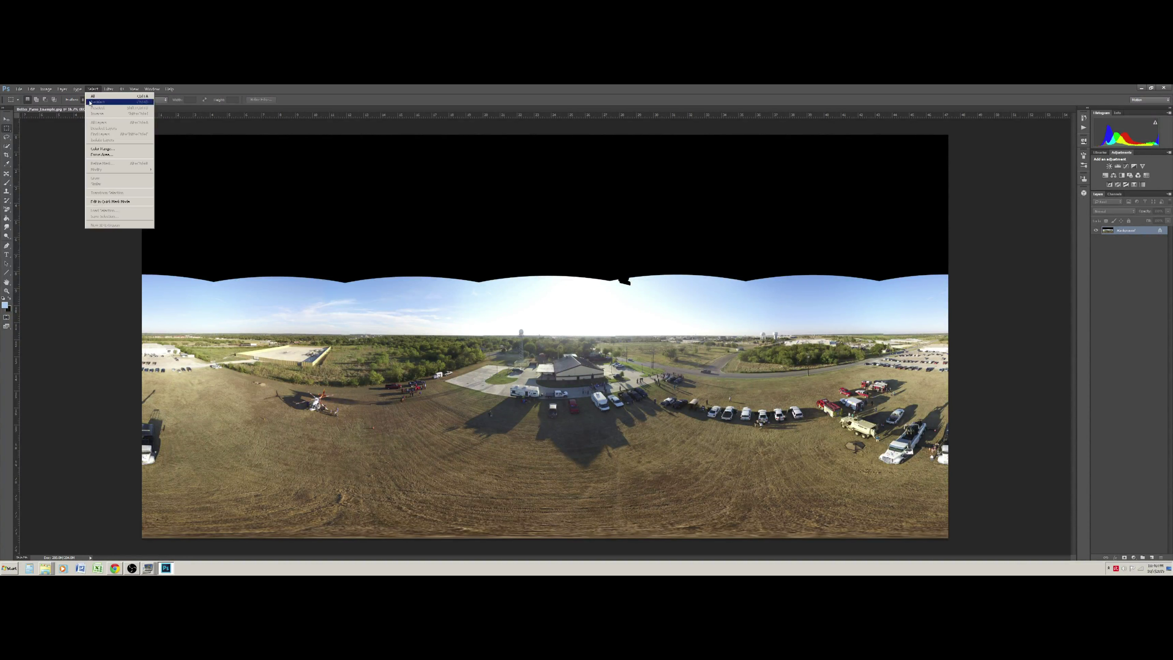
pyautogui.click(103, 148)
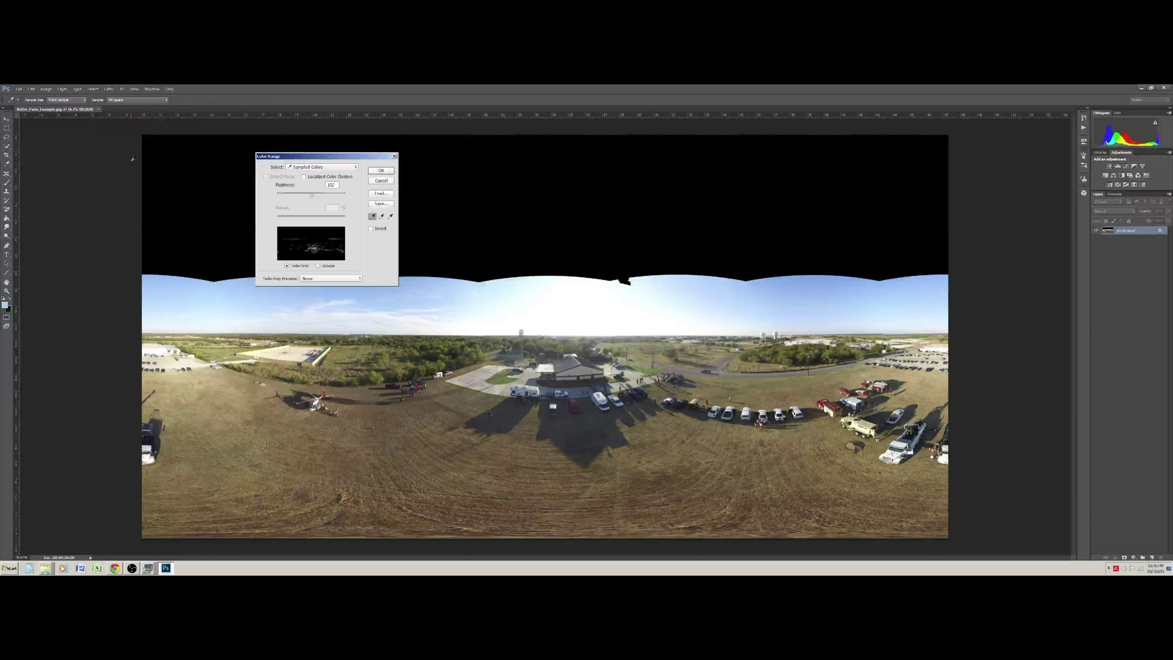
pyautogui.click(203, 188)
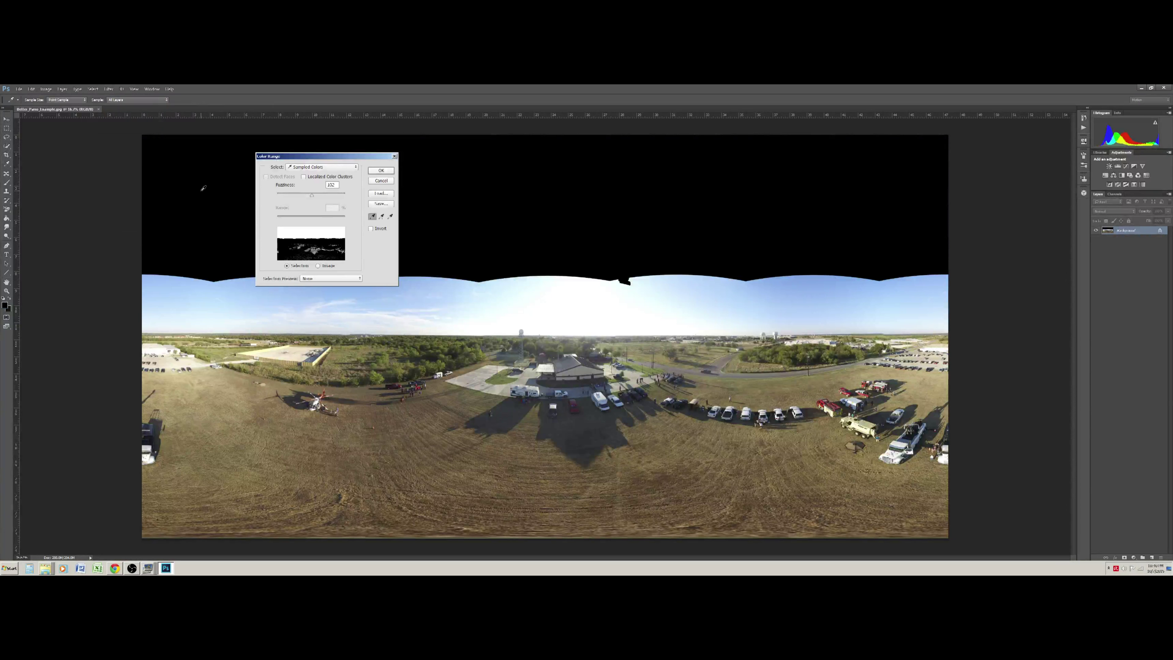
pyautogui.click(380, 170)
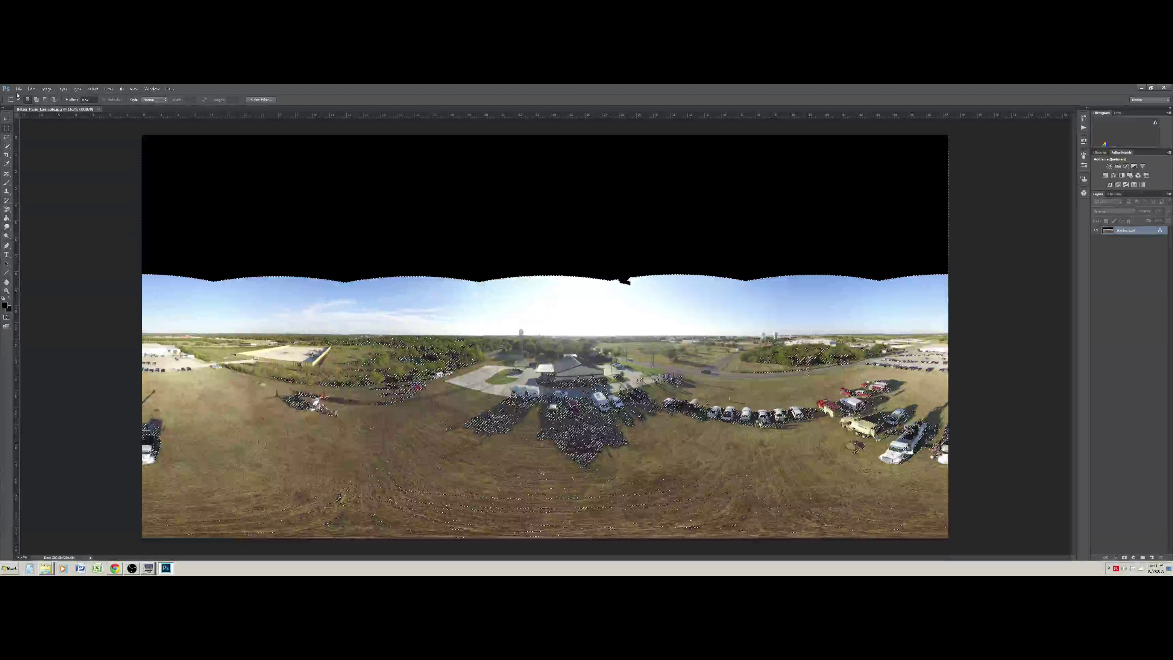
# Step: Try blues sampled from the sky's upper edge as Paint Bucket fills for the selection, keep a light blue and deselect
pyautogui.click(7, 220)
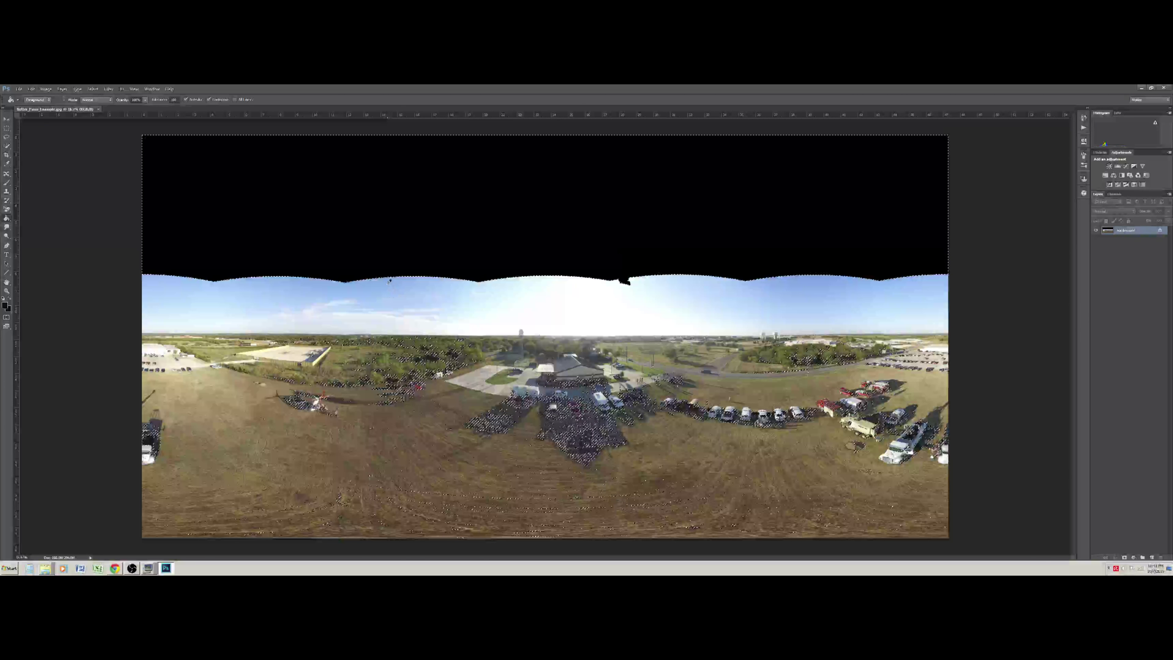
pyautogui.keyDown('alt'); pyautogui.click(382, 279); pyautogui.keyUp('alt')
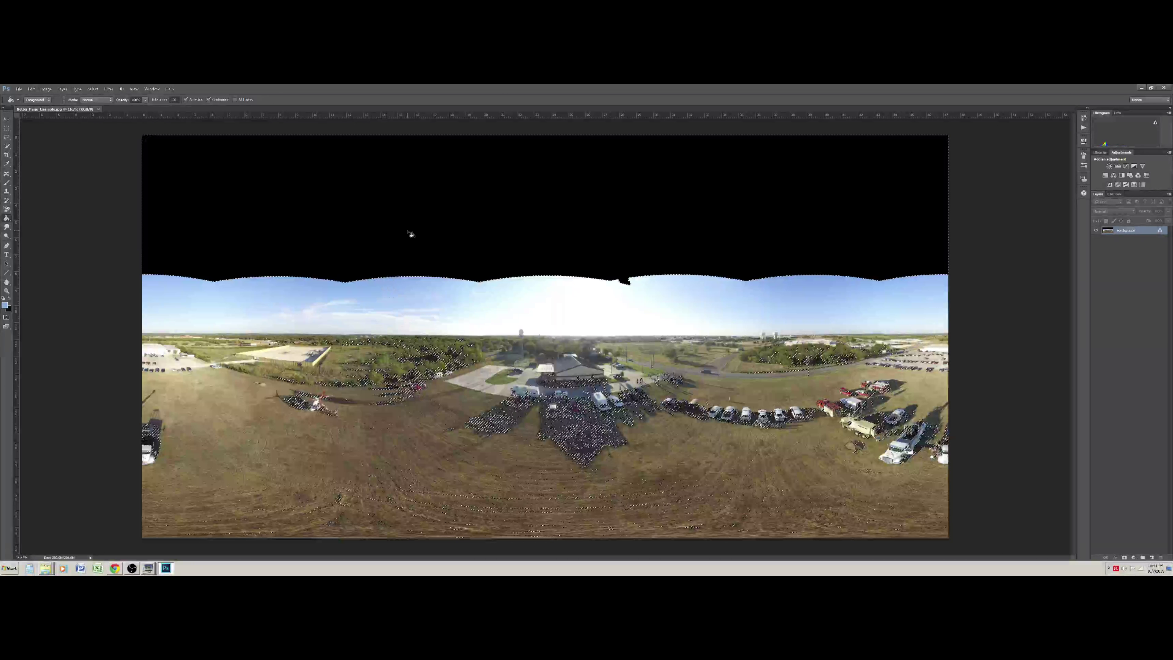
pyautogui.click(407, 231)
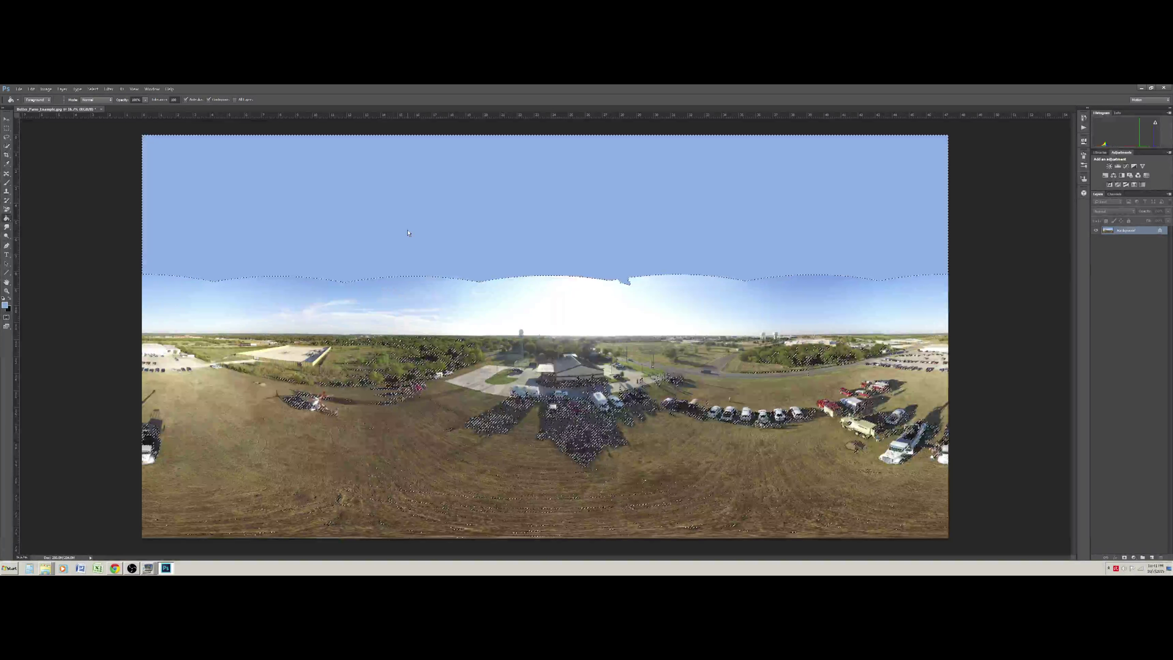
pyautogui.keyDown('alt'); pyautogui.click(499, 285); pyautogui.keyUp('alt')
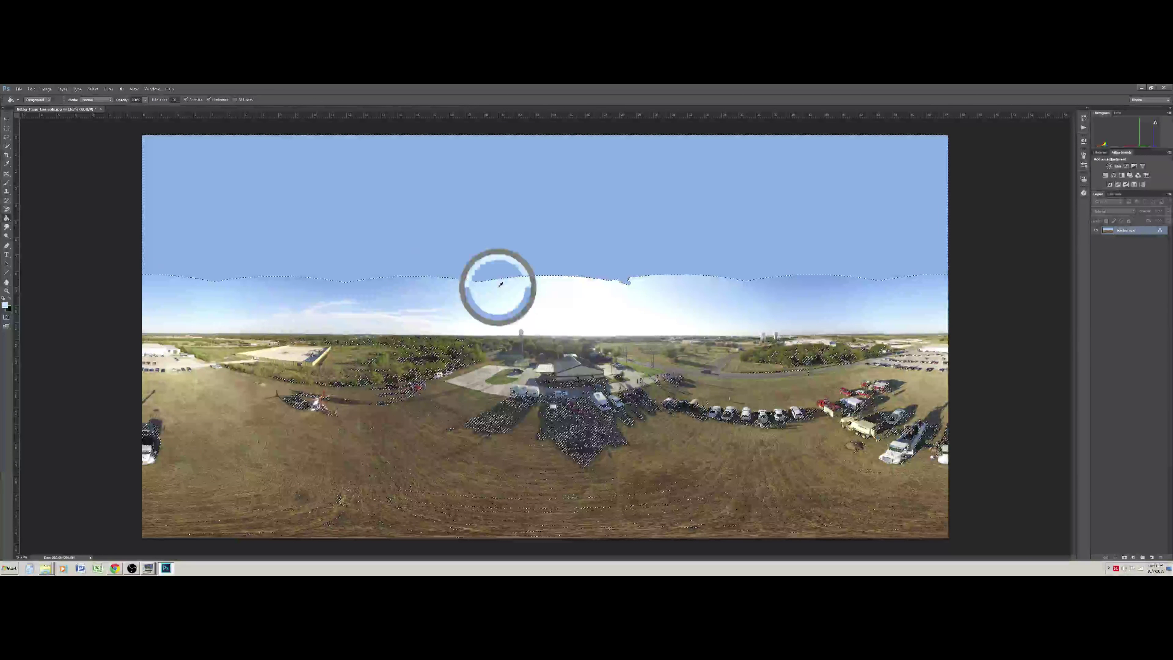
pyautogui.click(501, 249)
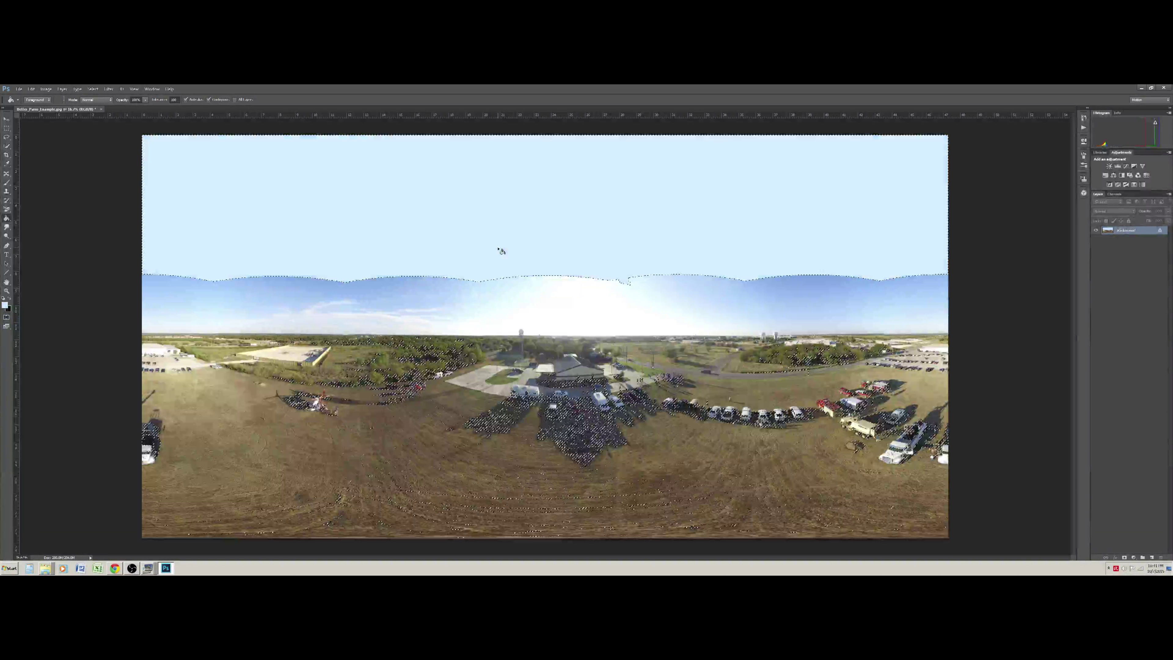
pyautogui.keyDown('alt'); pyautogui.click(477, 281); pyautogui.keyUp('alt')
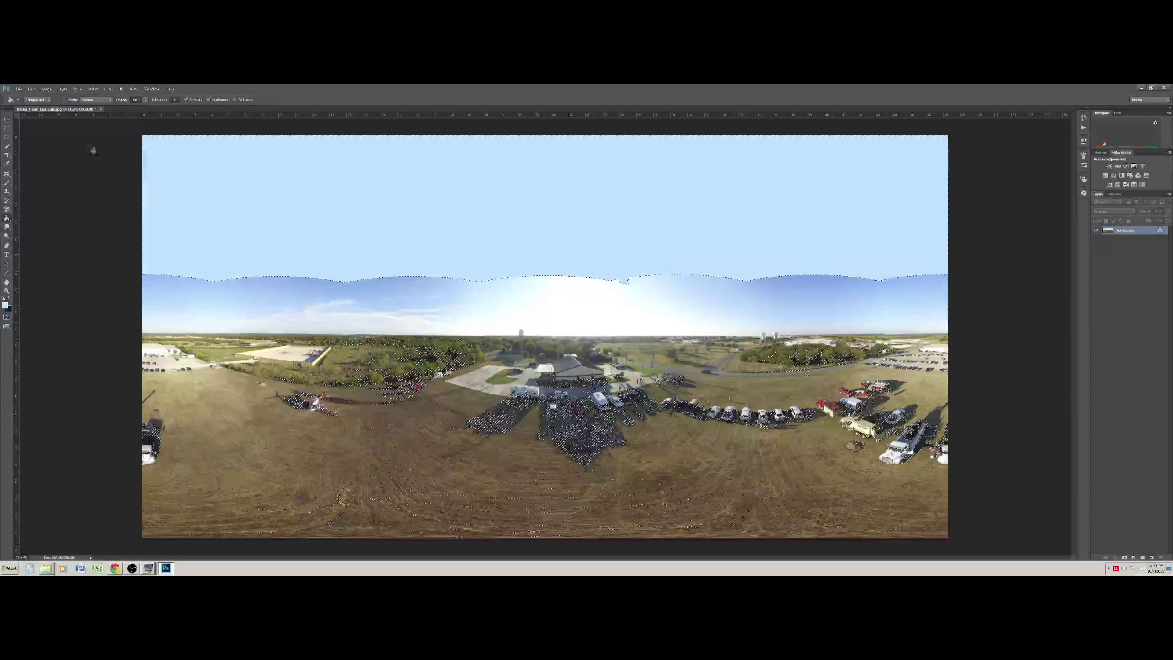
pyautogui.hotkey('ctrl', 'd')
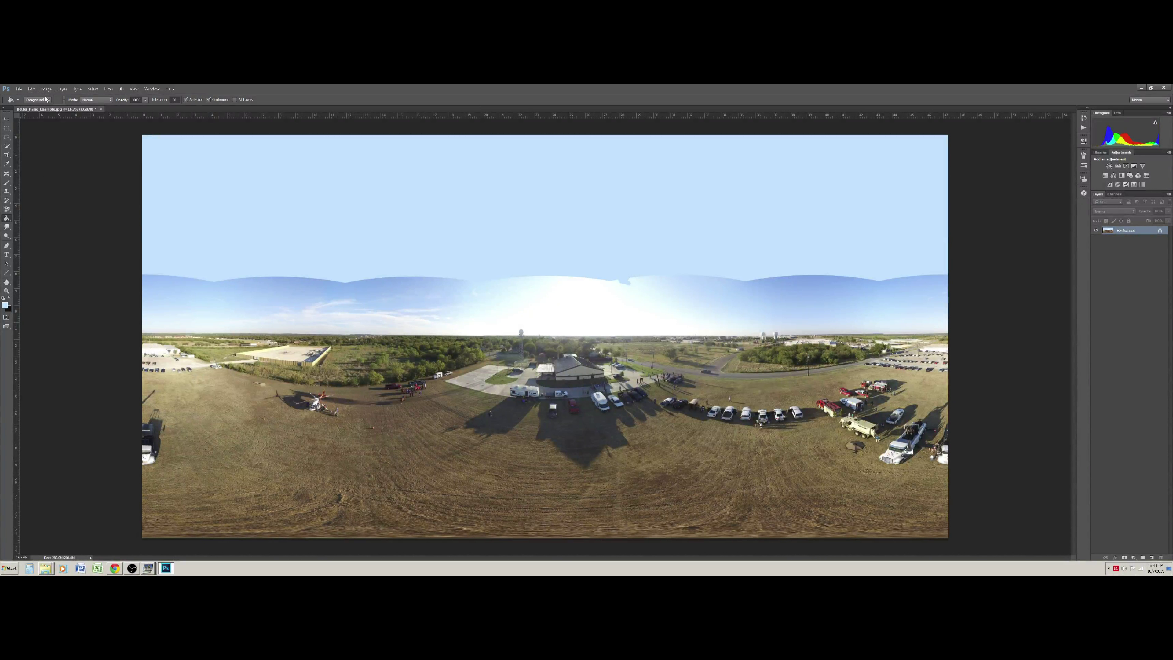
# Step: Save the edited panorama over the original JPEG at Maximum quality and close Photoshop
pyautogui.click(18, 88)
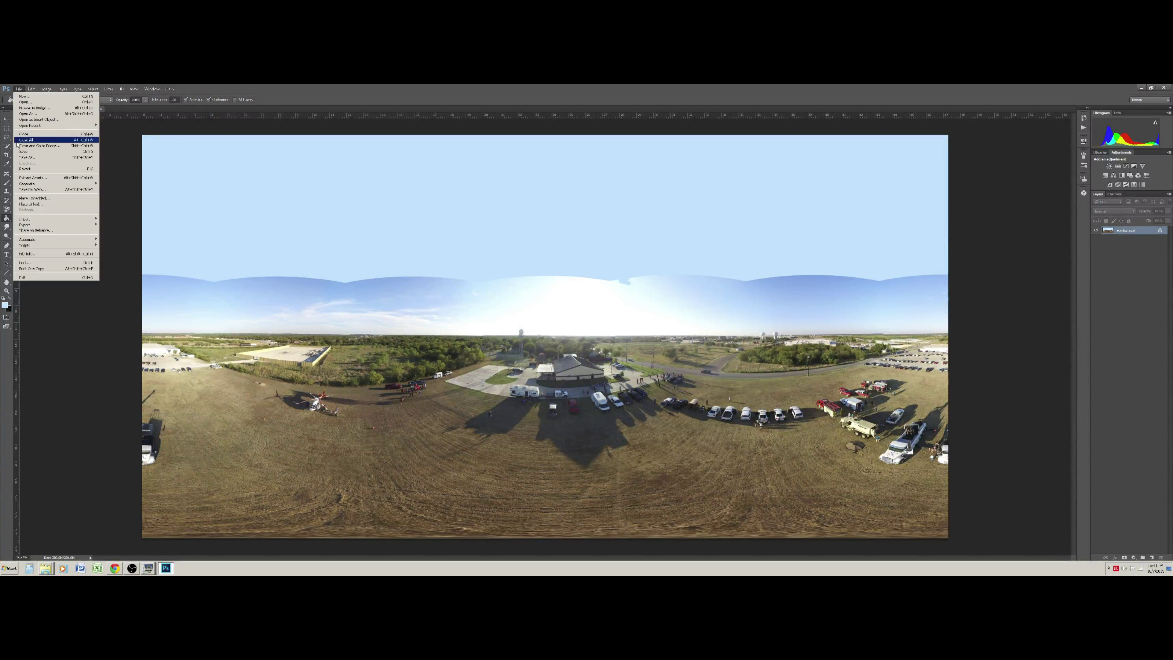
pyautogui.click(22, 154)
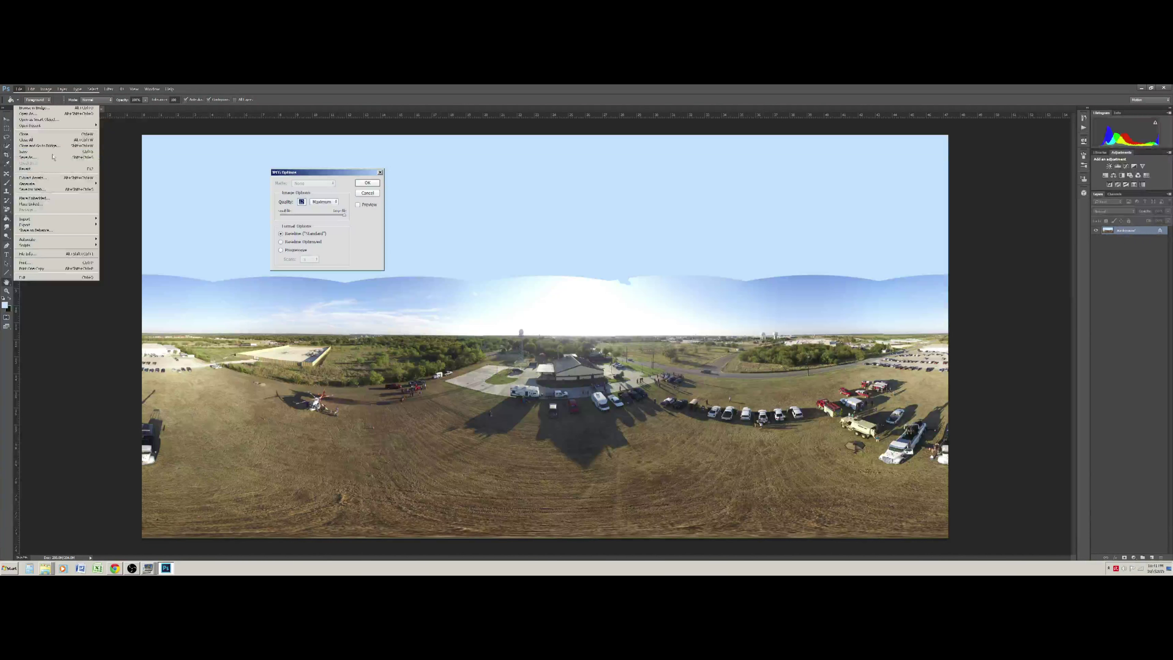
pyautogui.click(367, 183)
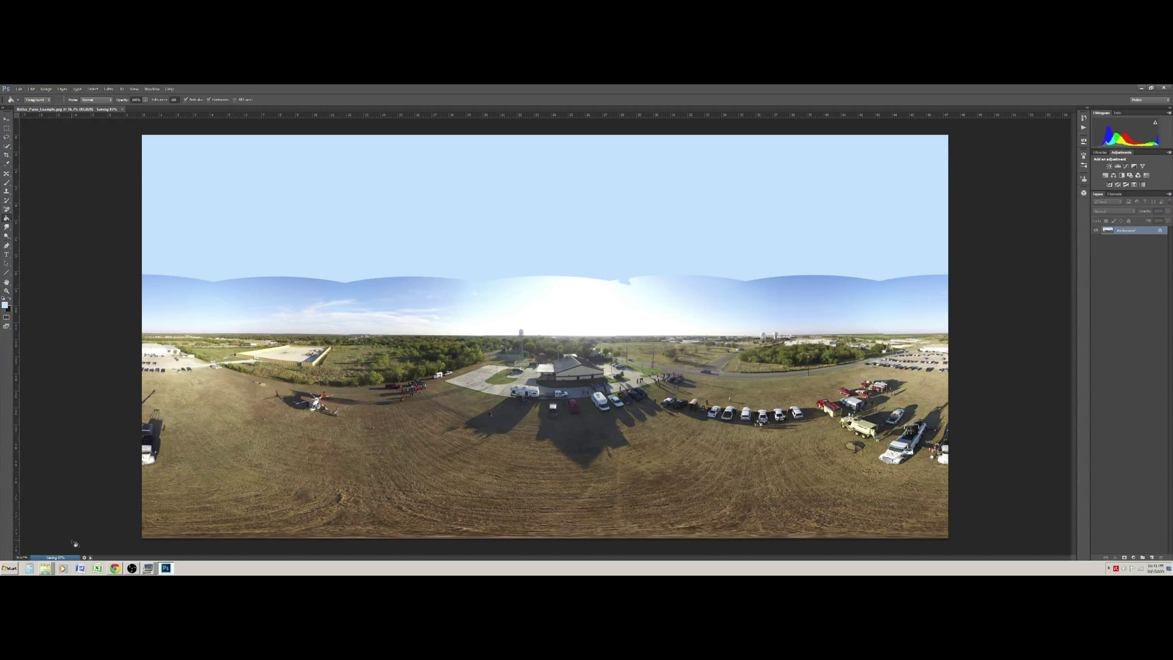
pyautogui.click(1163, 88)
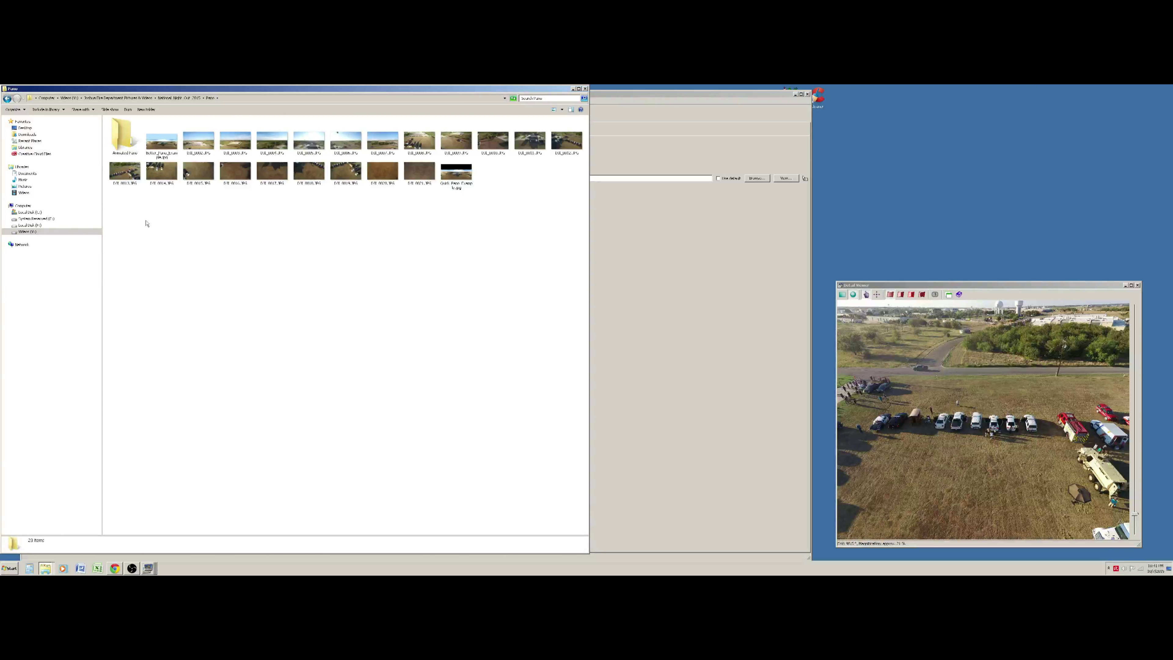
# Step: View the saved Better_Pano_Example.jpg in Windows Photo Viewer, close it and switch back to PTGui
pyautogui.doubleClick(153, 148)
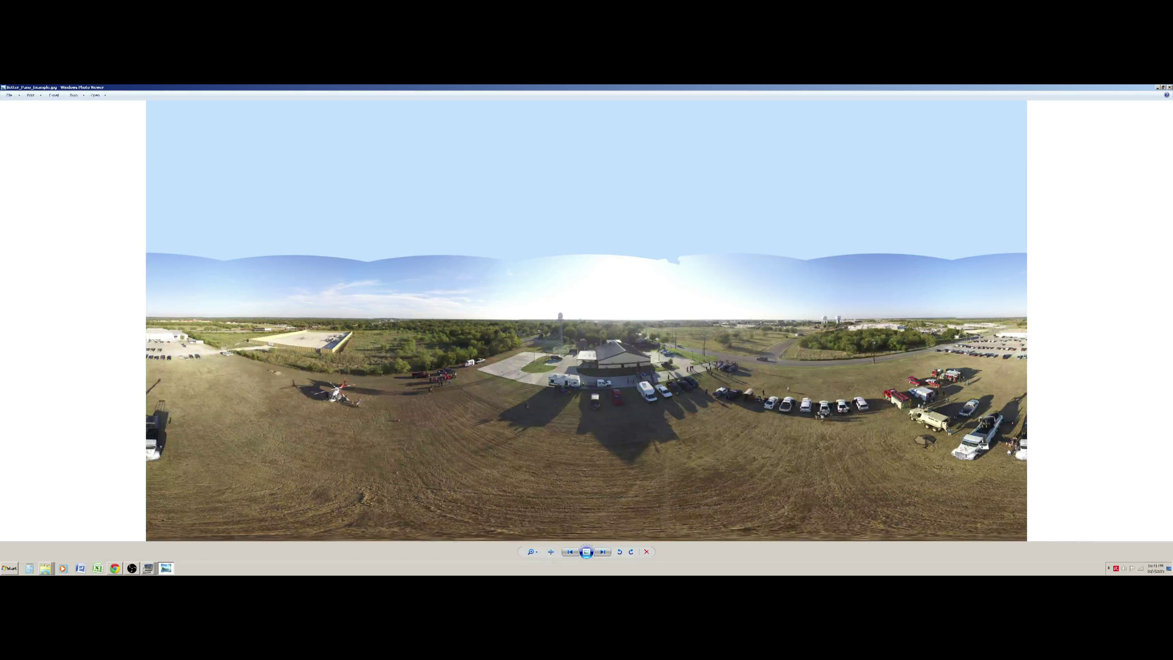
pyautogui.click(1169, 88)
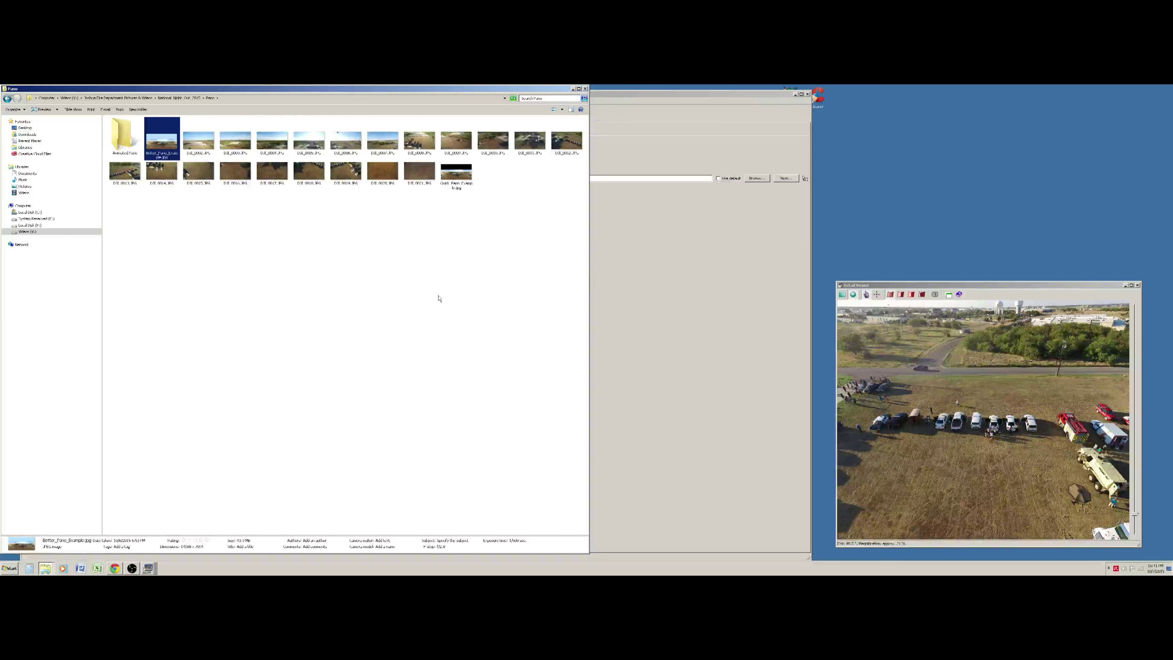
pyautogui.click(382, 255)
pyautogui.click(665, 280)
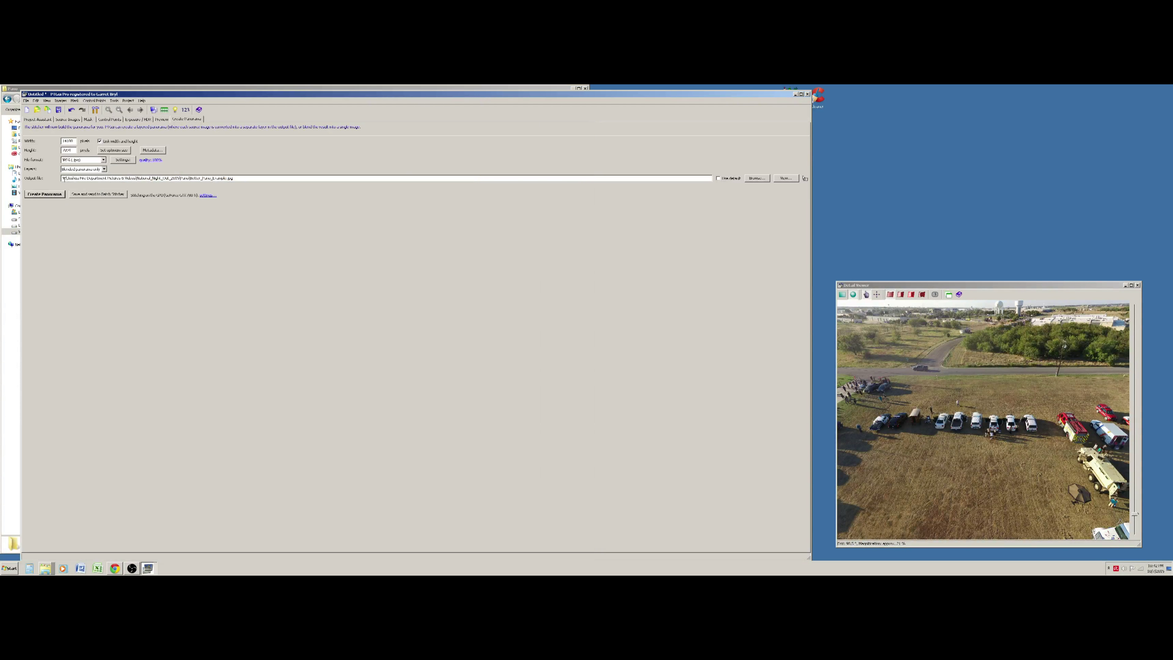
# Step: Start Publish to Website and add the edited Better_Pano_Example.jpg as the panorama
pyautogui.moveTo(189, 177); pyautogui.dragTo(233, 178)
pyautogui.click(114, 101)
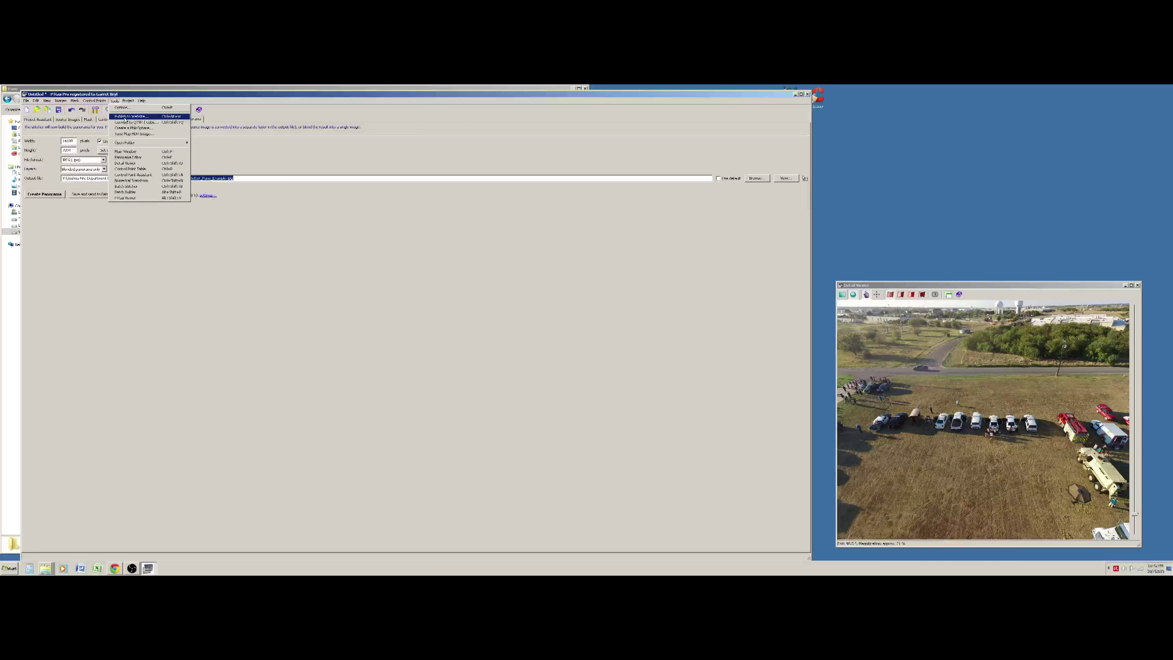
pyautogui.click(124, 117)
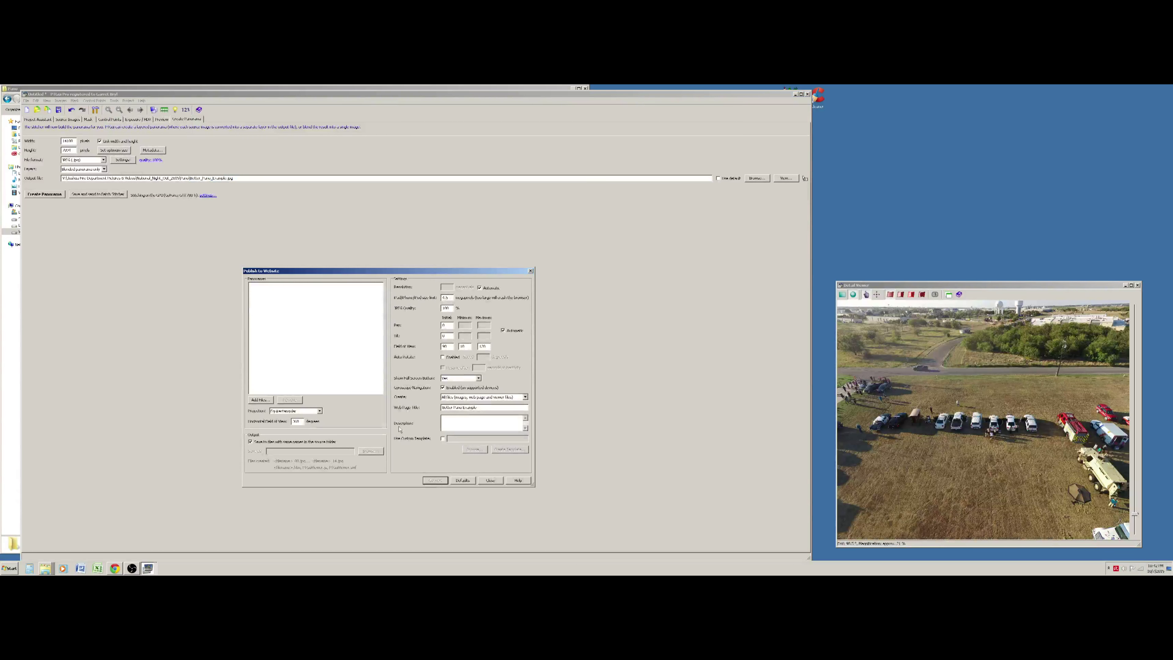
pyautogui.click(260, 400)
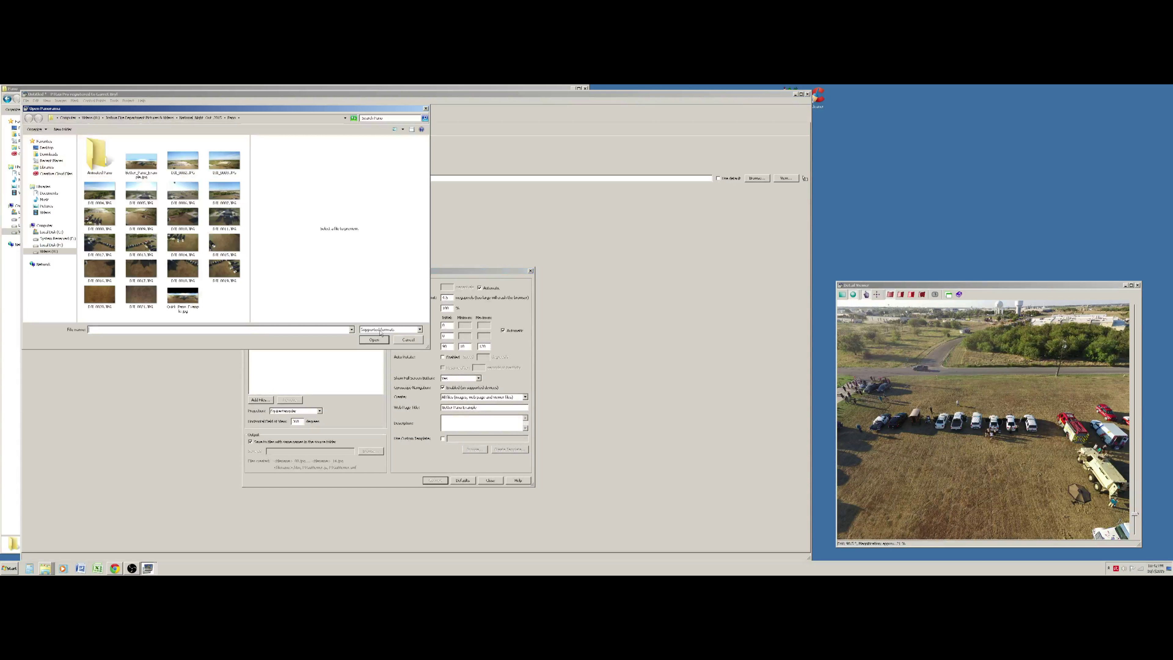
pyautogui.click(140, 171)
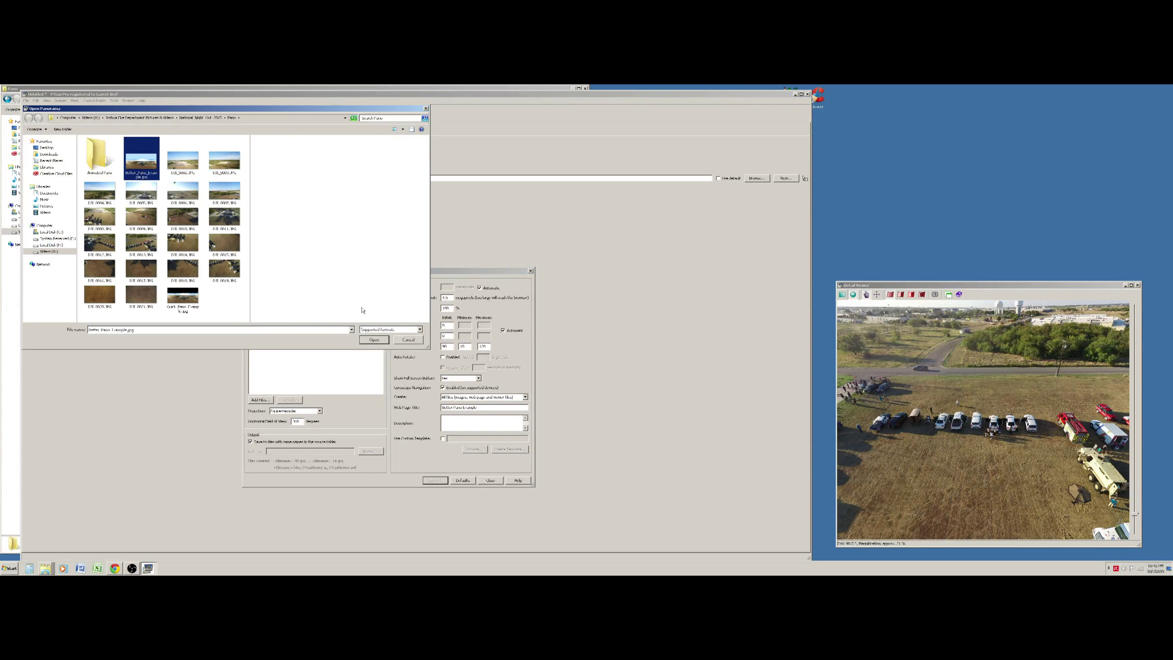
pyautogui.click(380, 342)
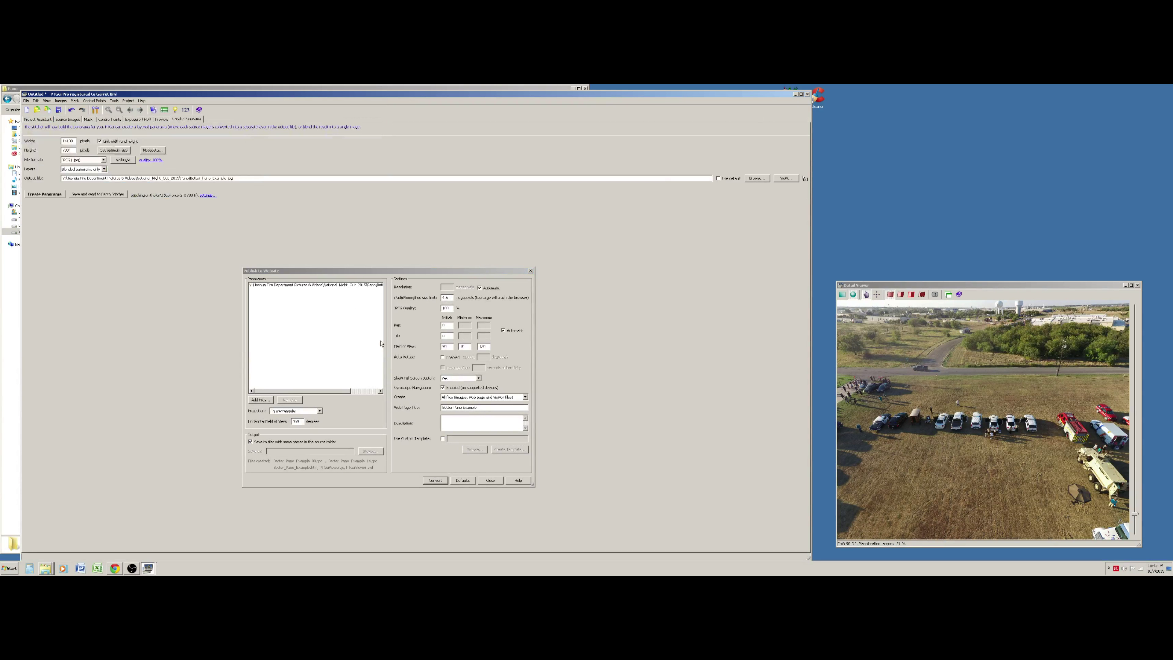
# Step: Turn off saving to the source folder and choose the existing Animated Pano folder for the web output
pyautogui.click(250, 442)
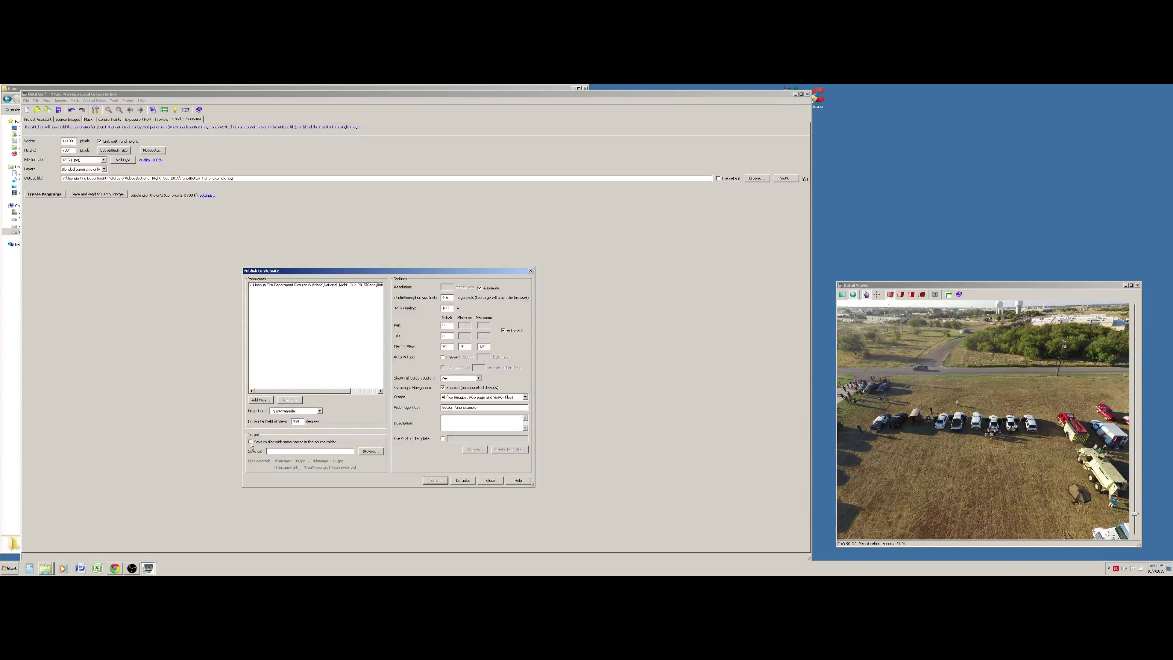
pyautogui.click(370, 450)
pyautogui.doubleClick(105, 157)
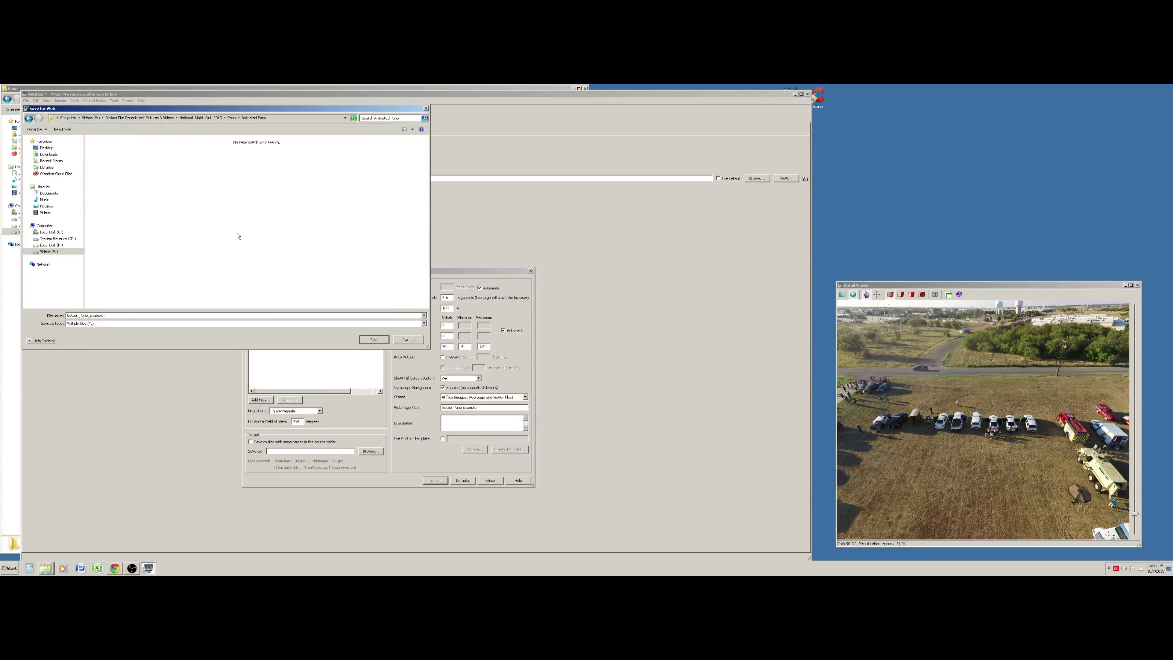
pyautogui.click(373, 340)
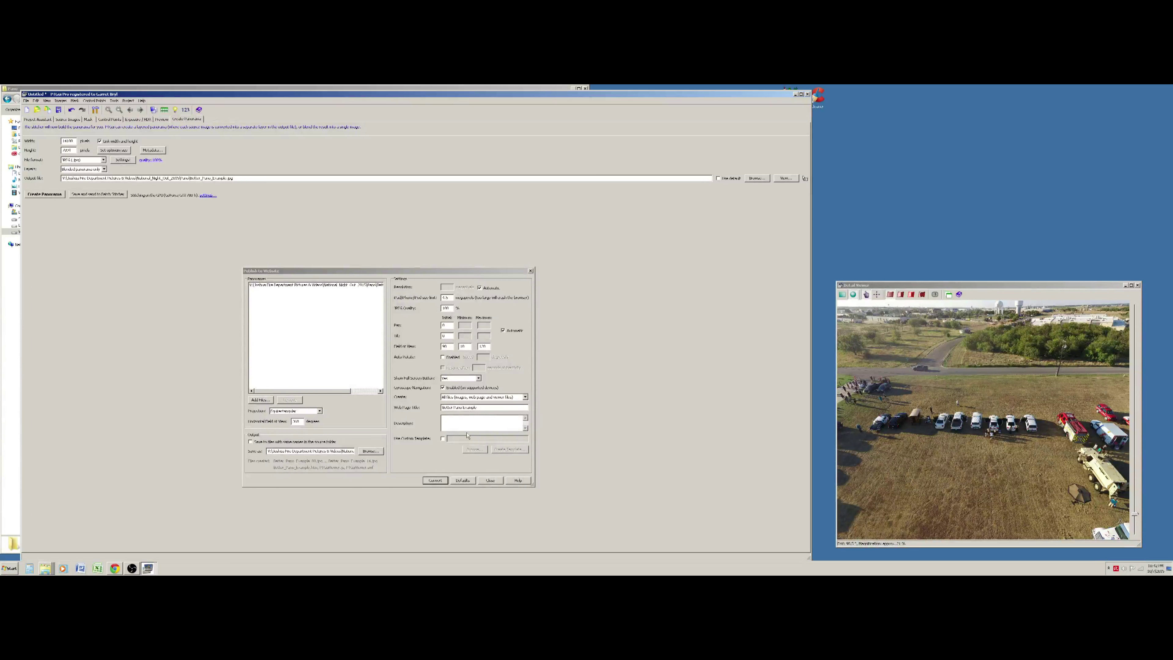
# Step: Convert the blue-sky panorama for the website, close the publishing dialog and switch to the file explorer
pyautogui.click(440, 480)
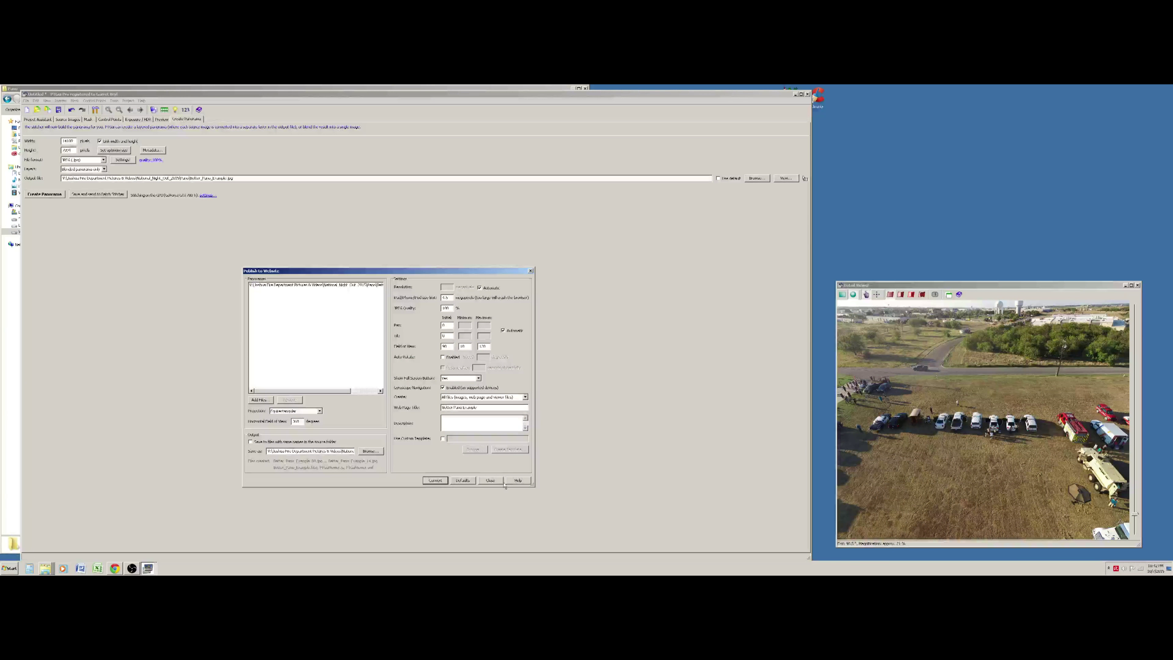
pyautogui.click(490, 480)
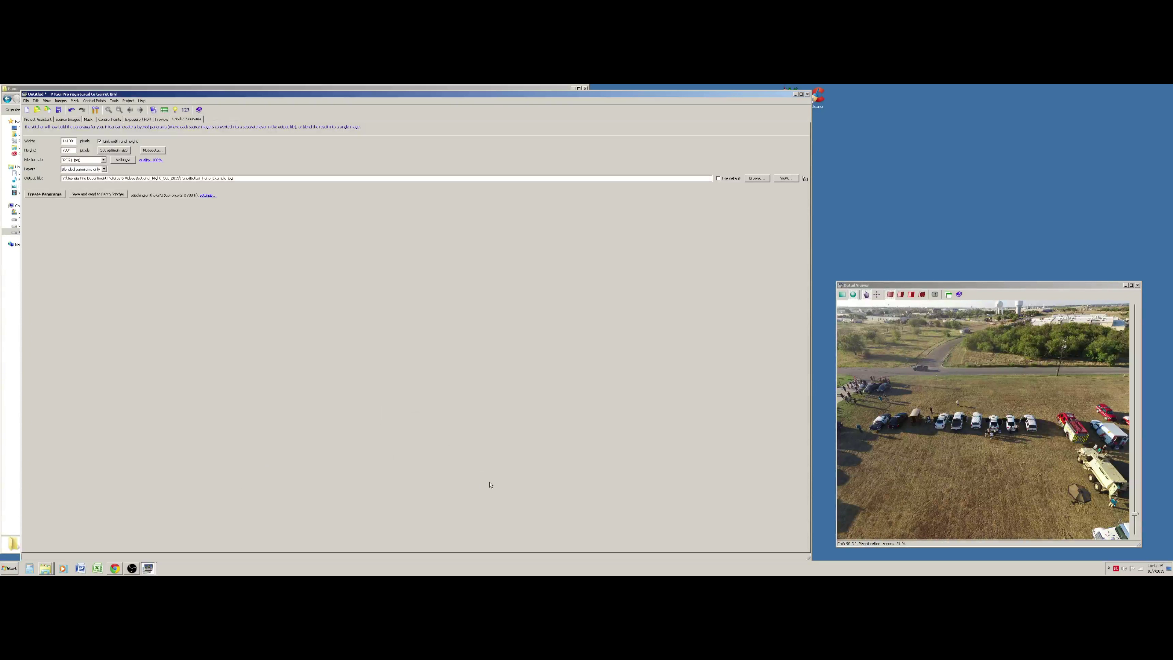
pyautogui.click(42, 564)
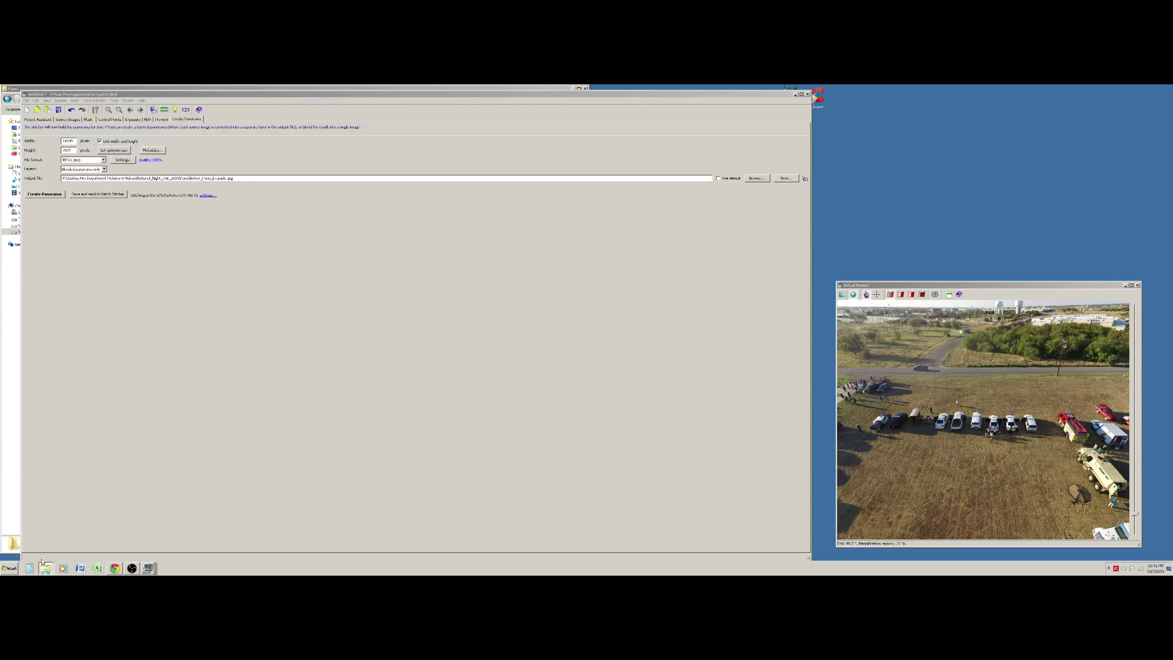
# Step: Open the Better_Pano_Example web page from the Animated Pano folder in its default browser, Chrome, and close the browser
pyautogui.click(42, 557)
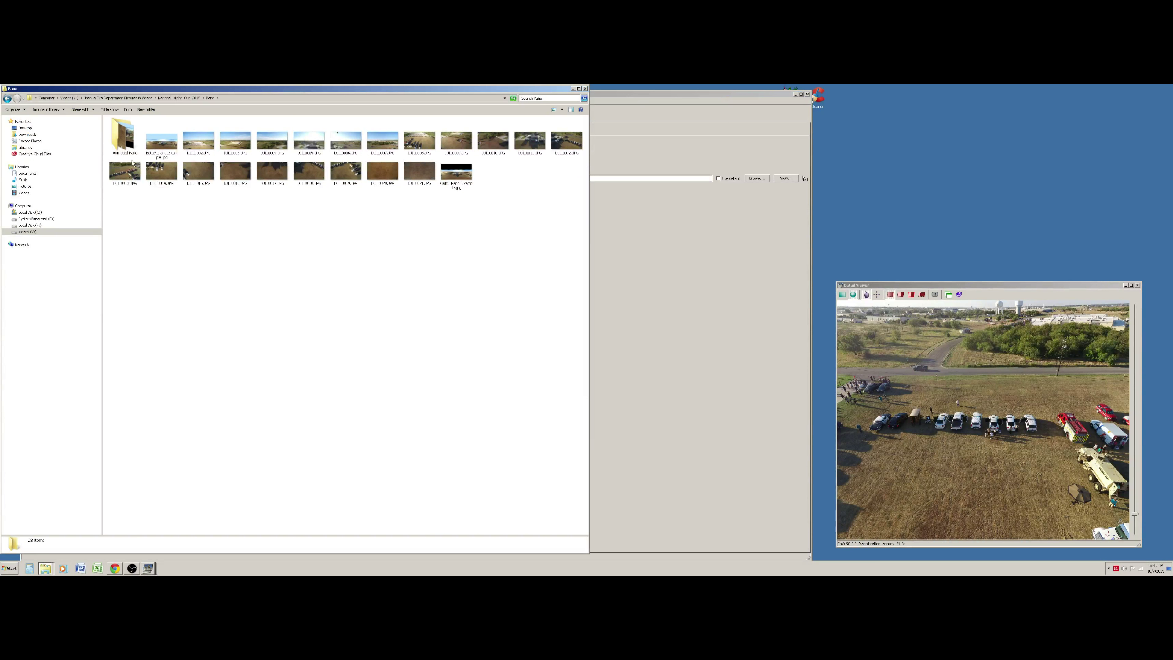
pyautogui.doubleClick(121, 143)
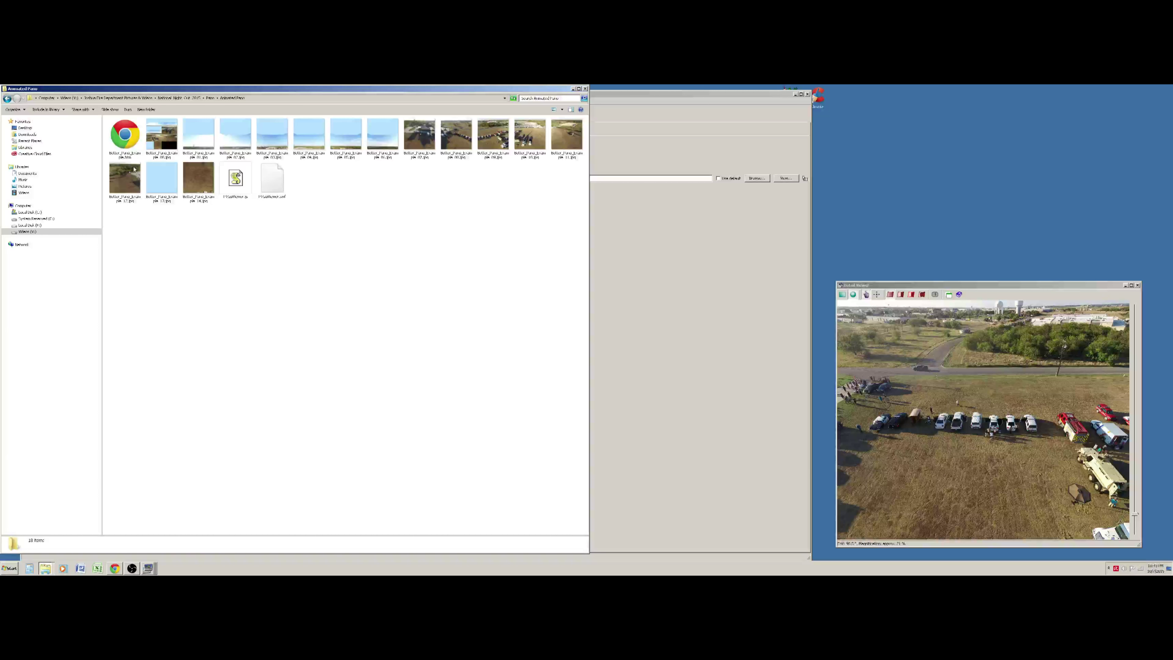
pyautogui.doubleClick(125, 139)
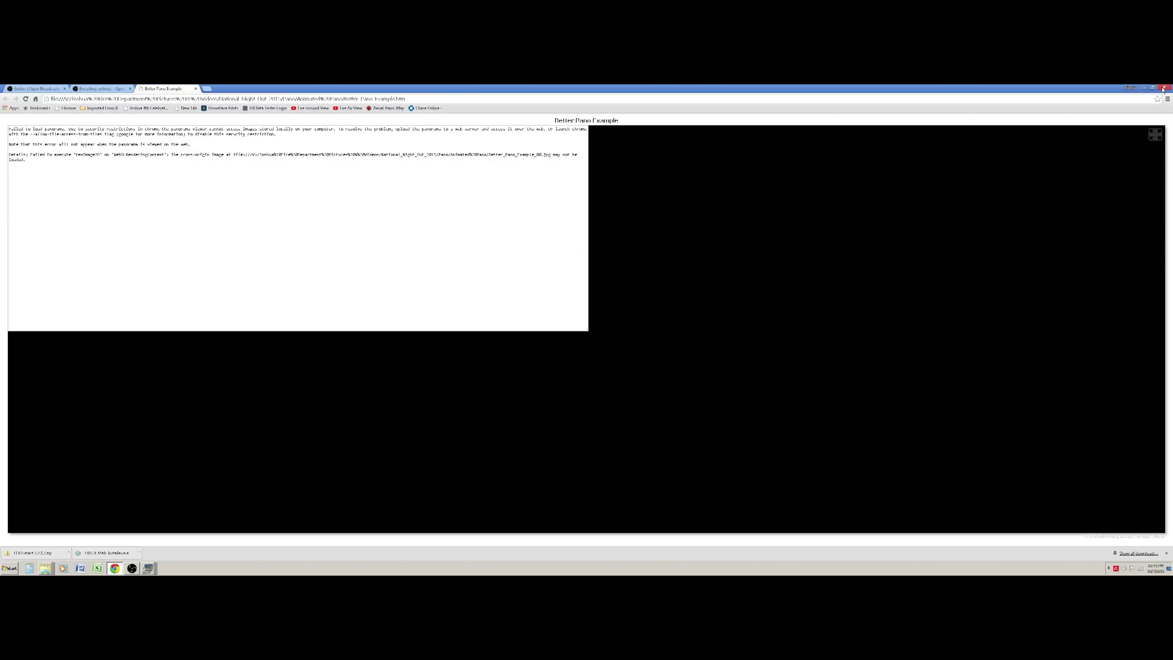
pyautogui.click(1164, 88)
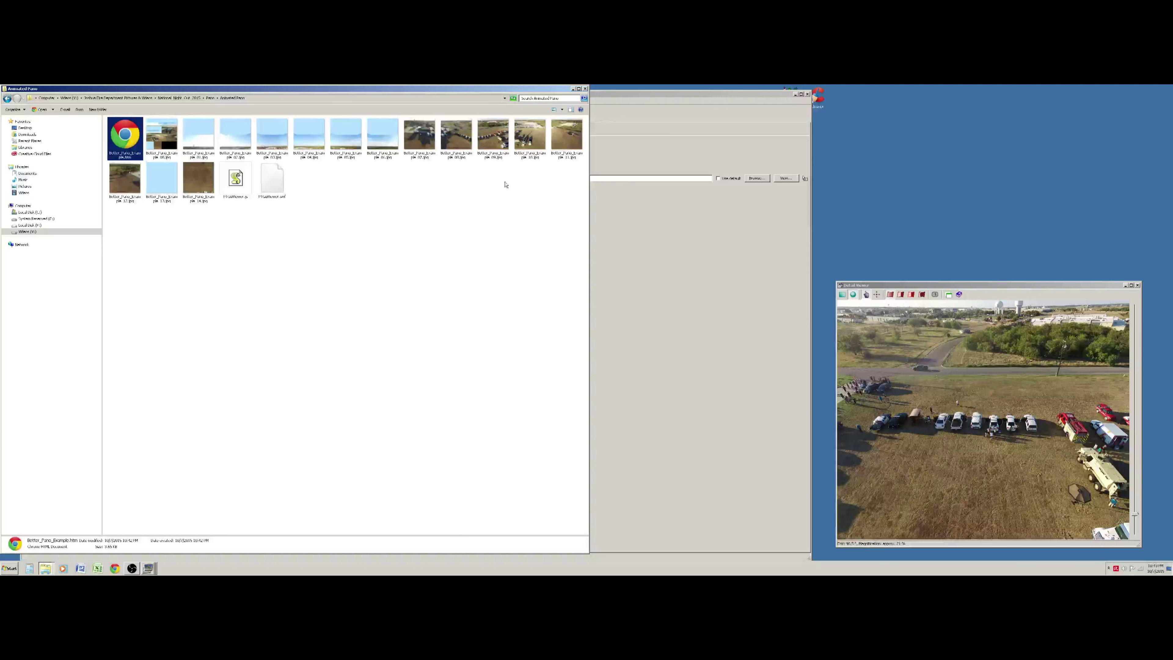
# Step: Open the Better_Pano_Example page in Internet Explorer, allow blocked content, decline the default-browser offer, view the panorama and close the browser
pyautogui.rightClick(129, 144)
pyautogui.moveTo(164, 176)
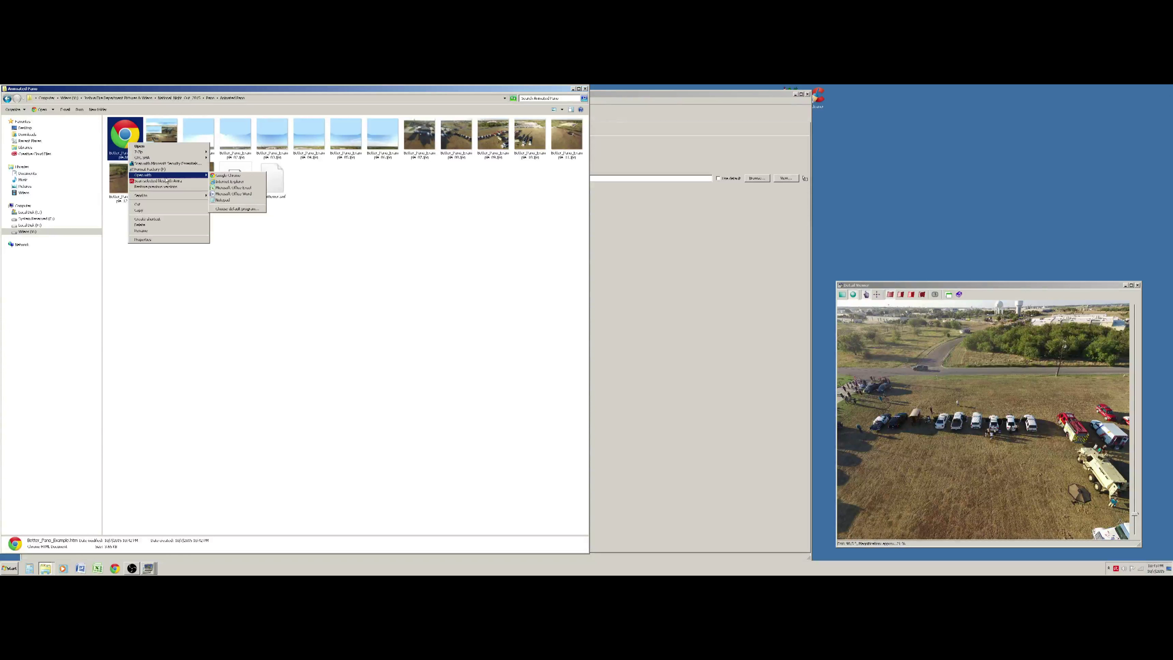
pyautogui.click(226, 181)
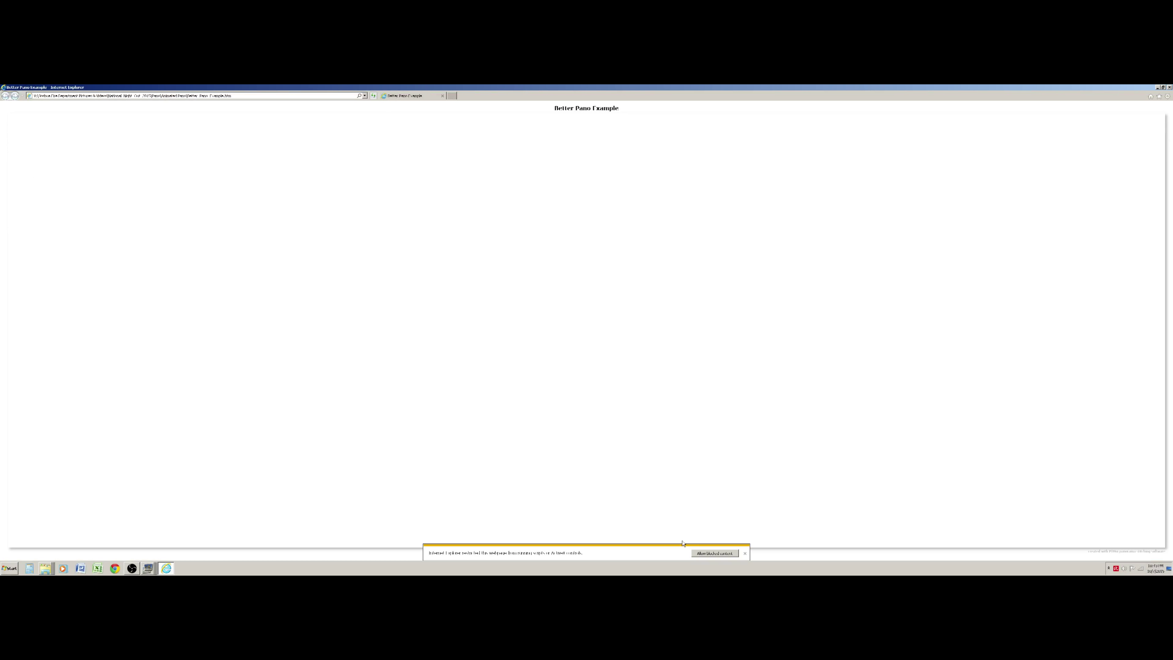
pyautogui.click(715, 553)
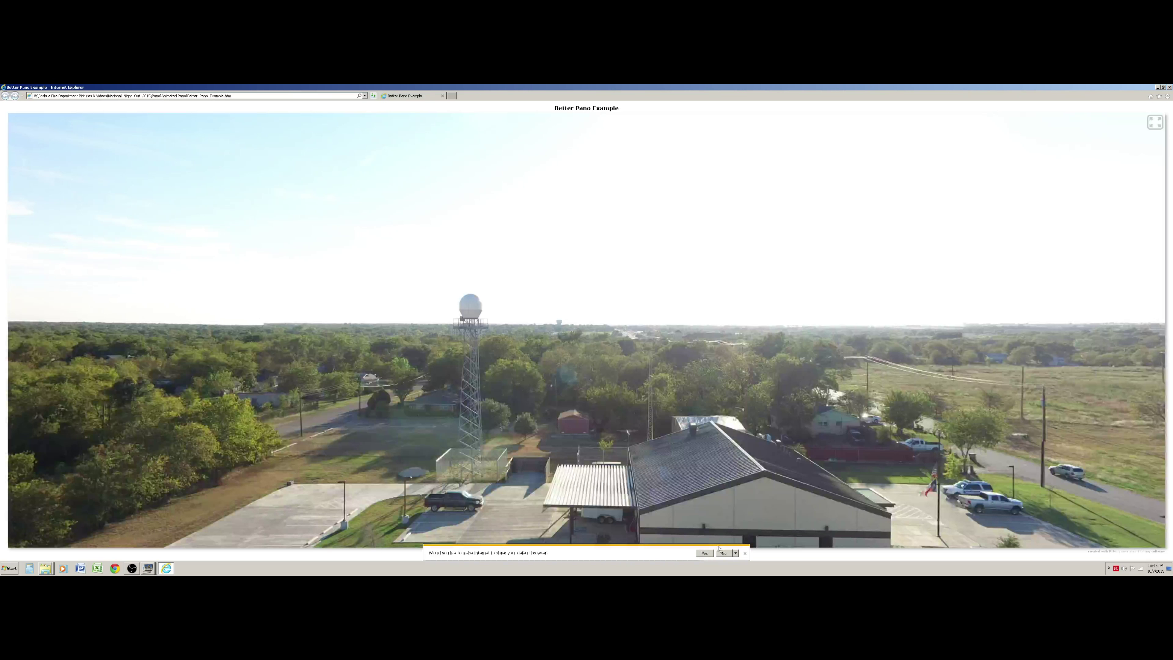
pyautogui.click(723, 552)
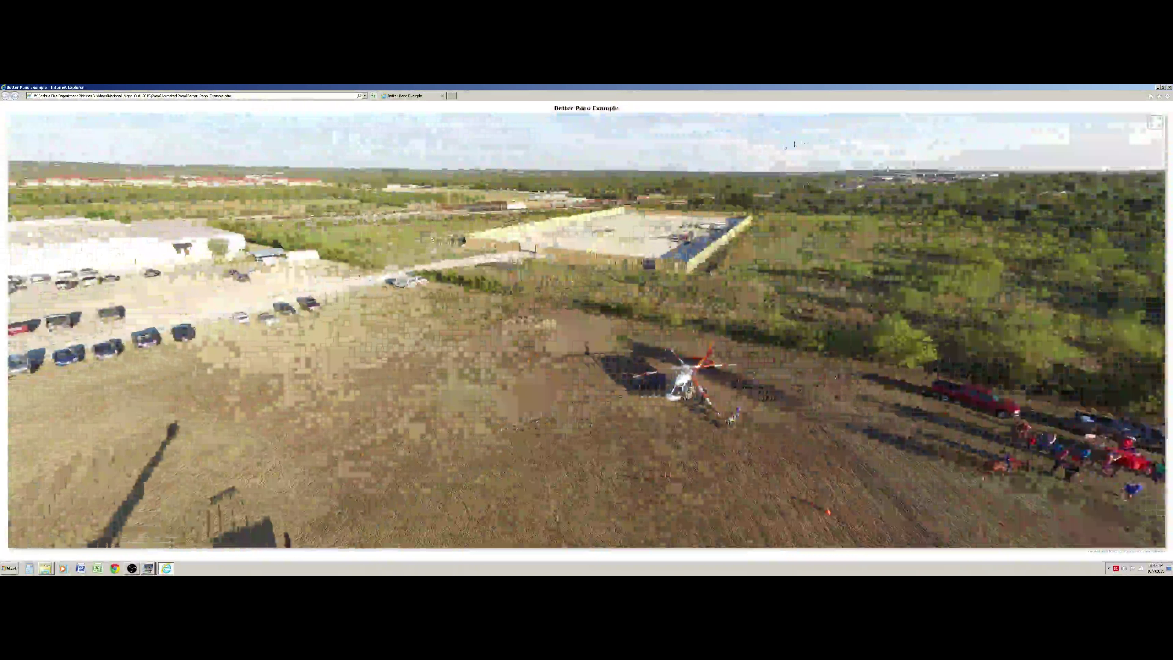
pyautogui.click(1168, 87)
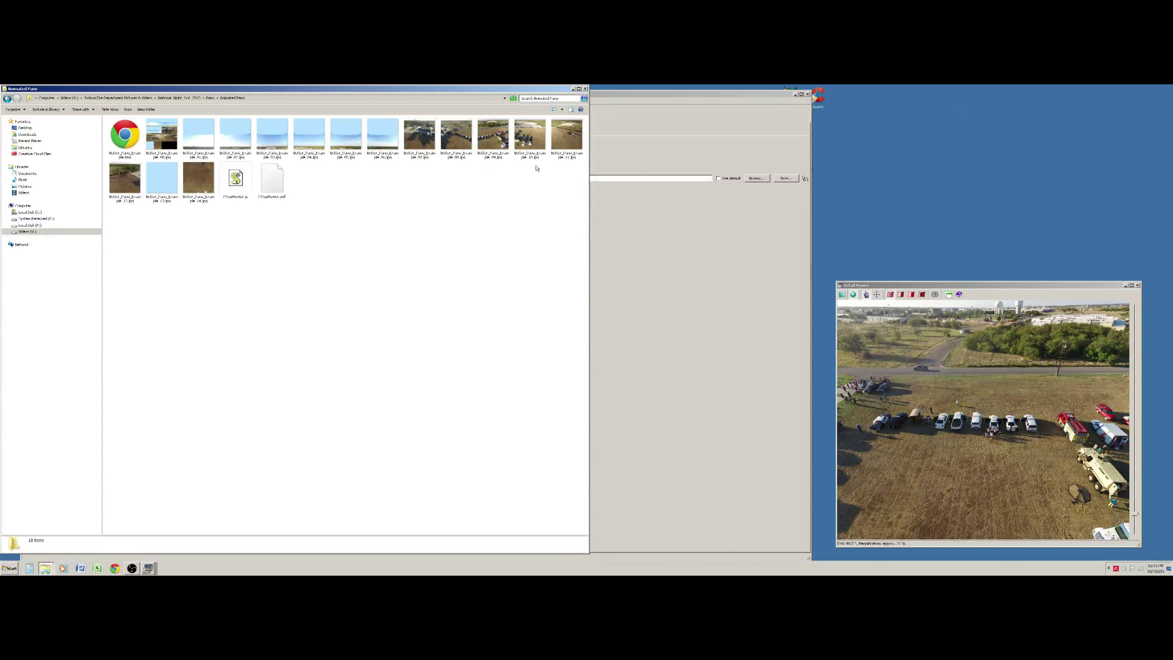
# Step: Open the plain blue sky tile Better_Pano_Example_13.jpg from the Animated Pano folder in Adobe Photoshop
pyautogui.click(166, 184)
pyautogui.rightClick(166, 184)
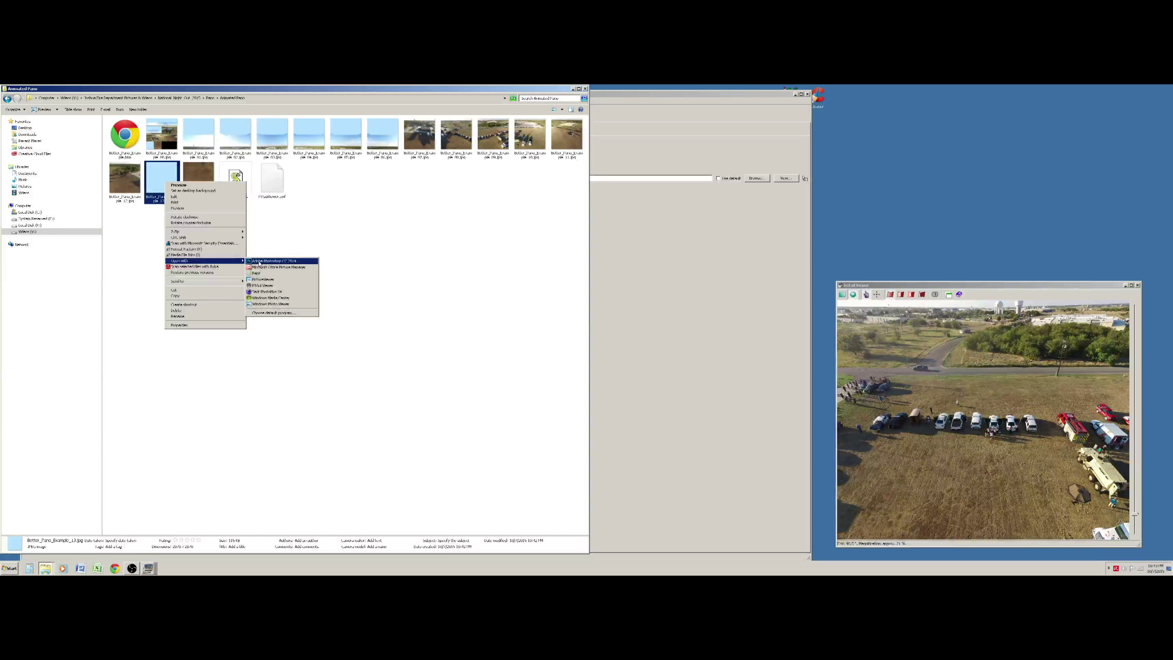
pyautogui.click(260, 262)
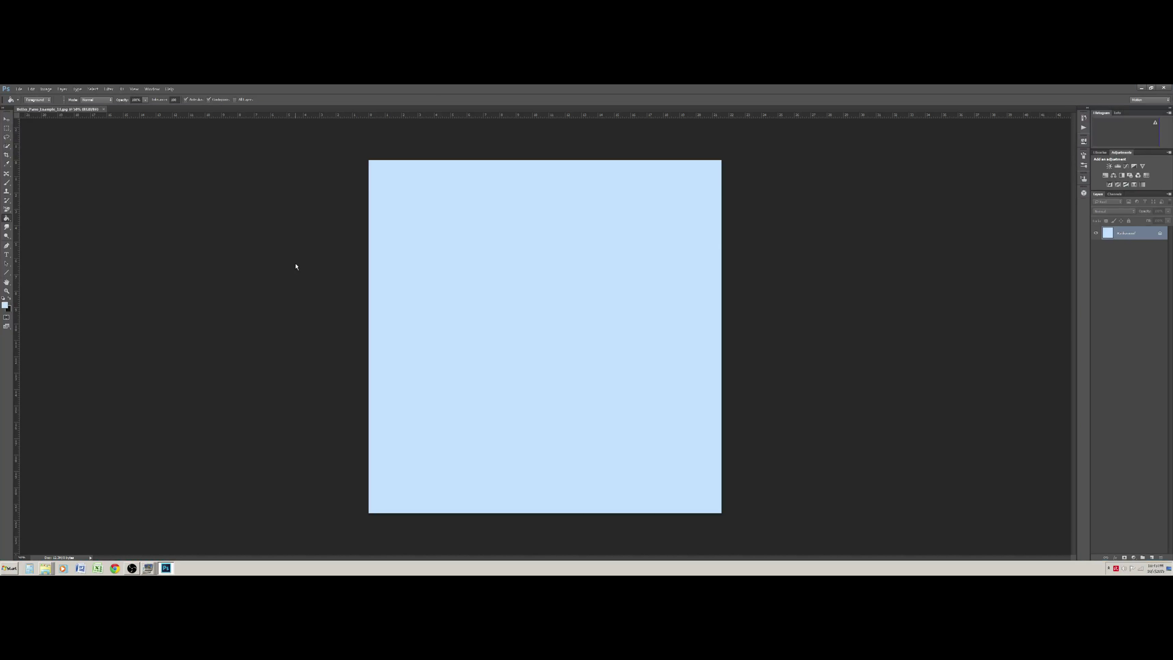
# Step: Open the Valkyrie UAS - 177 logo image as a second document alongside the sky tile
pyautogui.click(19, 88)
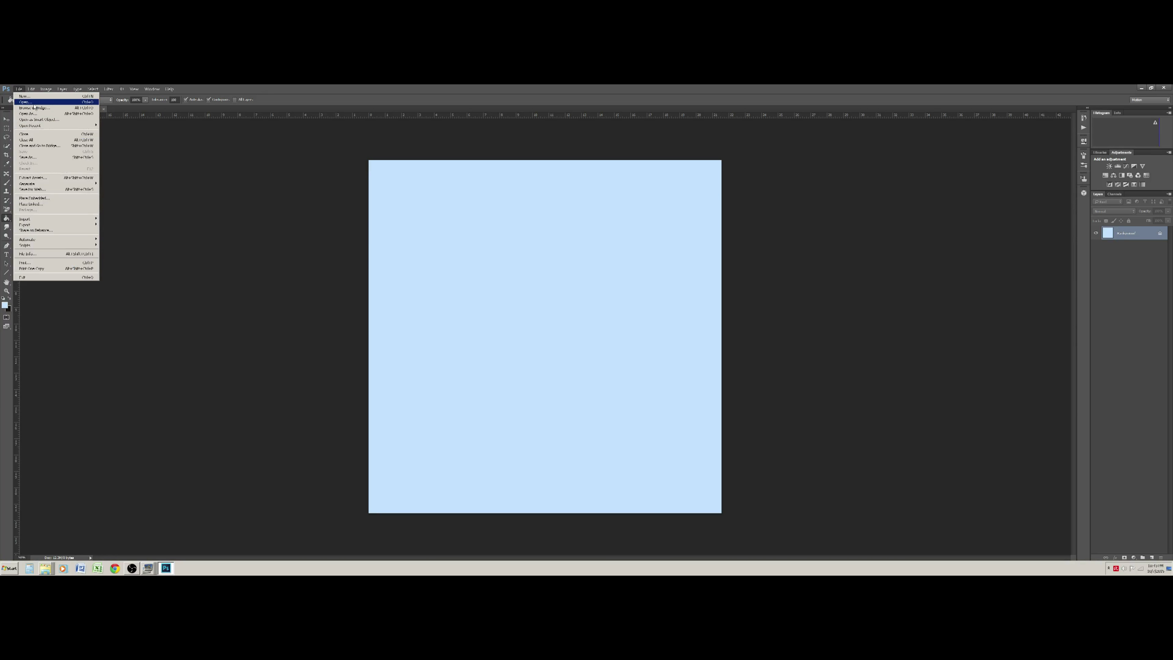
pyautogui.click(25, 101)
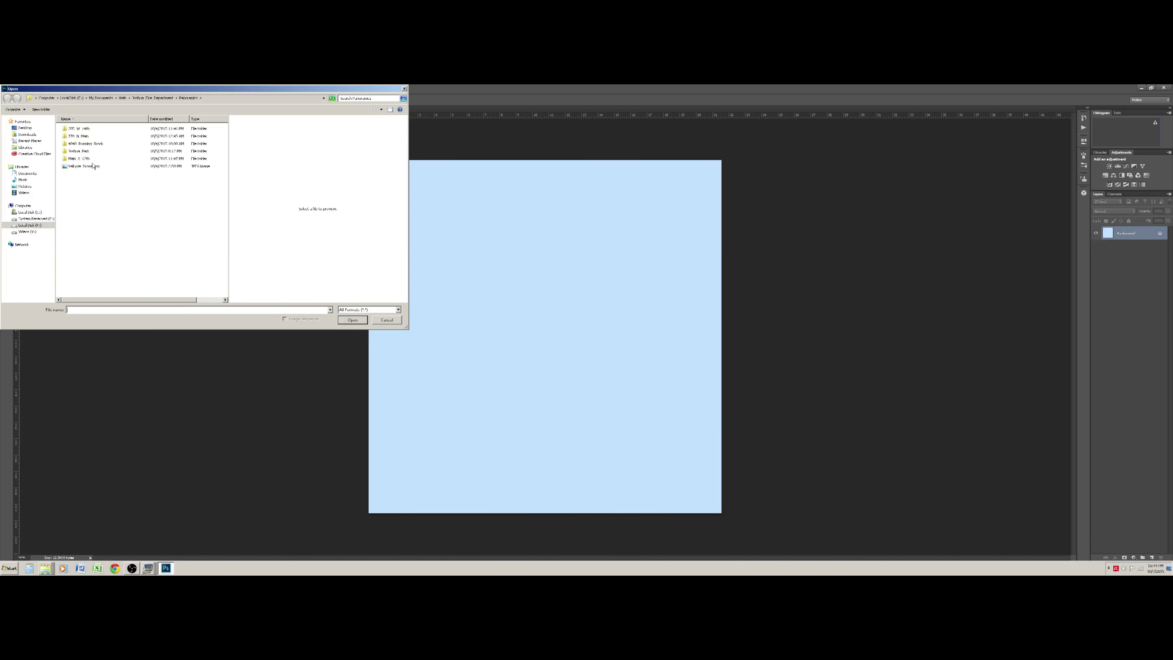
pyautogui.doubleClick(93, 166)
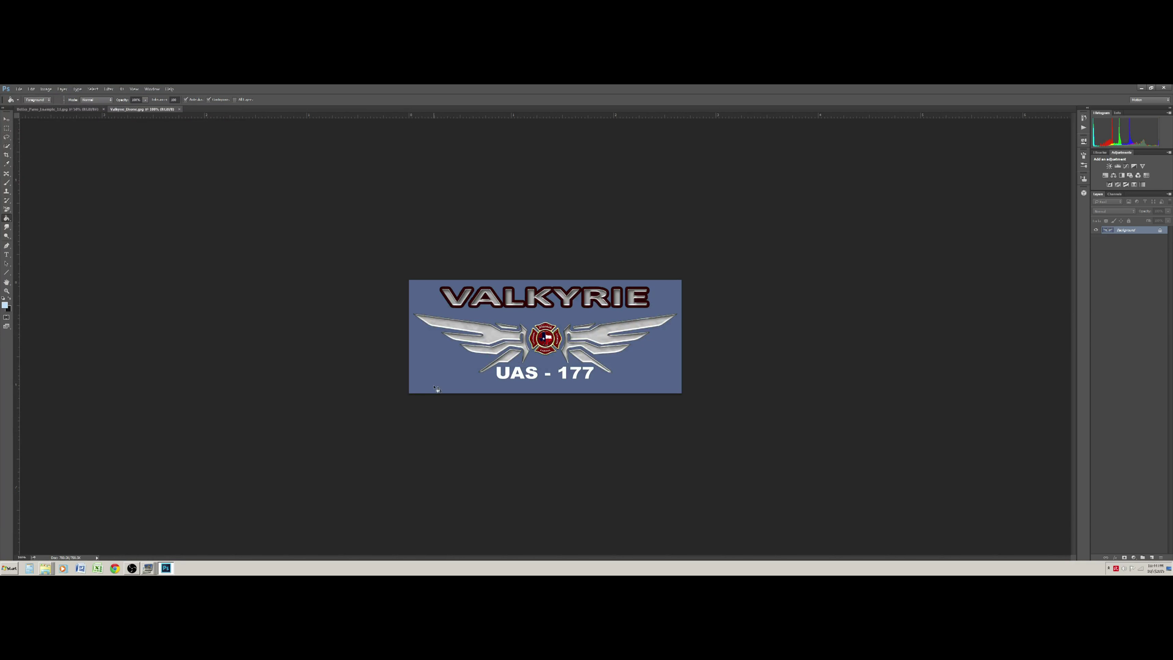
# Step: Select the entire Valkyrie logo image
pyautogui.click(93, 89)
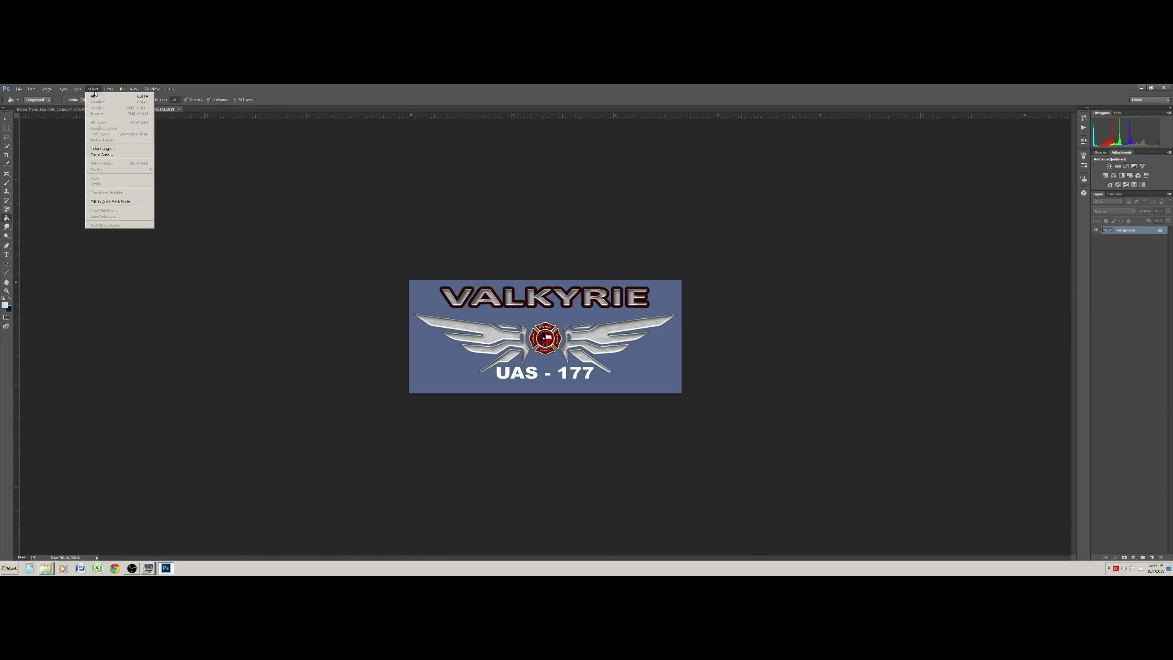